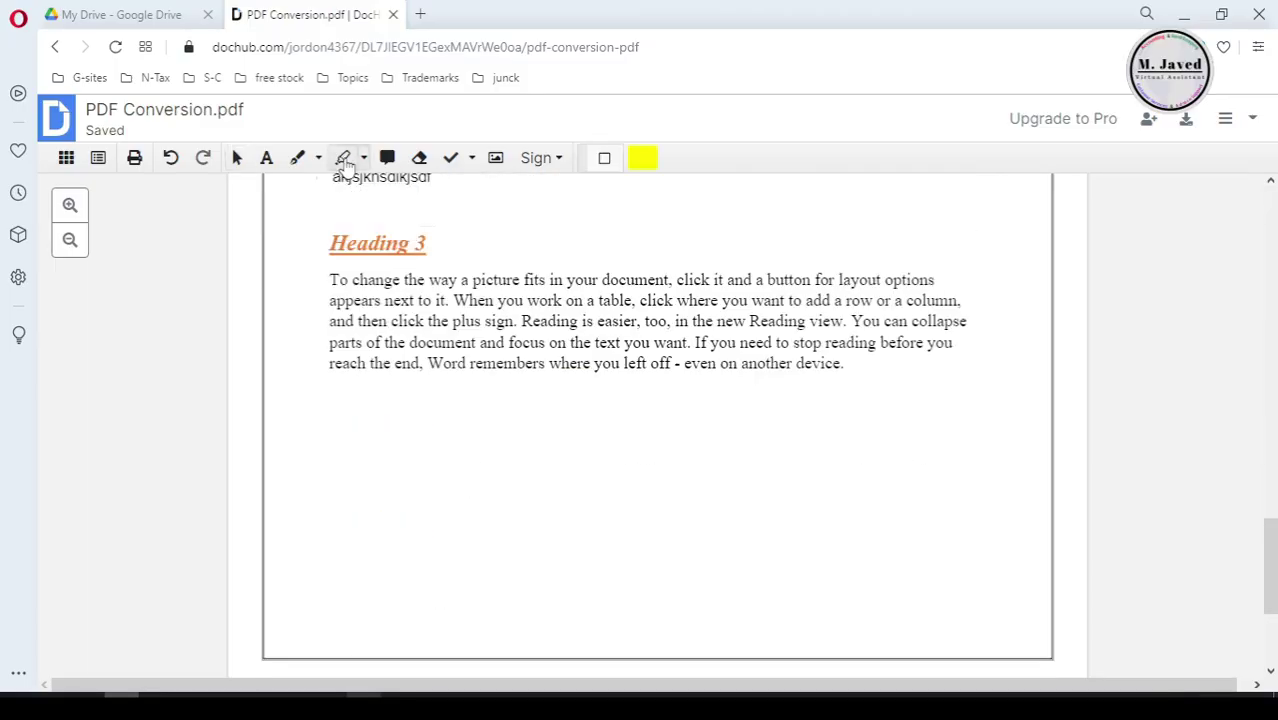
Step: Highlight a phrase in the Heading 3 paragraph, then draw a rectangle with a circle inside
click(318, 158)
click(306, 211)
mouse_move(354, 411)
mouse_down()
mouse_move(613, 528)
mouse_move(434, 505)
mouse_up()
click(306, 237)
click(306, 288)
mouse_move(451, 428)
mouse_down()
mouse_move(317, 428)
mouse_move(463, 400)
mouse_up()
Step: Draw a left-pointing arrow inside the rectangle after undoing a stray freehand loop
click(318, 158)
click(306, 183)
drag(337, 414, 436, 522)
key(ctrl+z)
key(ctrl+z)
click(318, 158)
click(306, 288)
drag(575, 455, 393, 455)
Step: Add a freehand scribble right of the boxed arrow, then open PDF Conversion from the desktop
click(318, 158)
click(306, 183)
drag(660, 470, 790, 525)
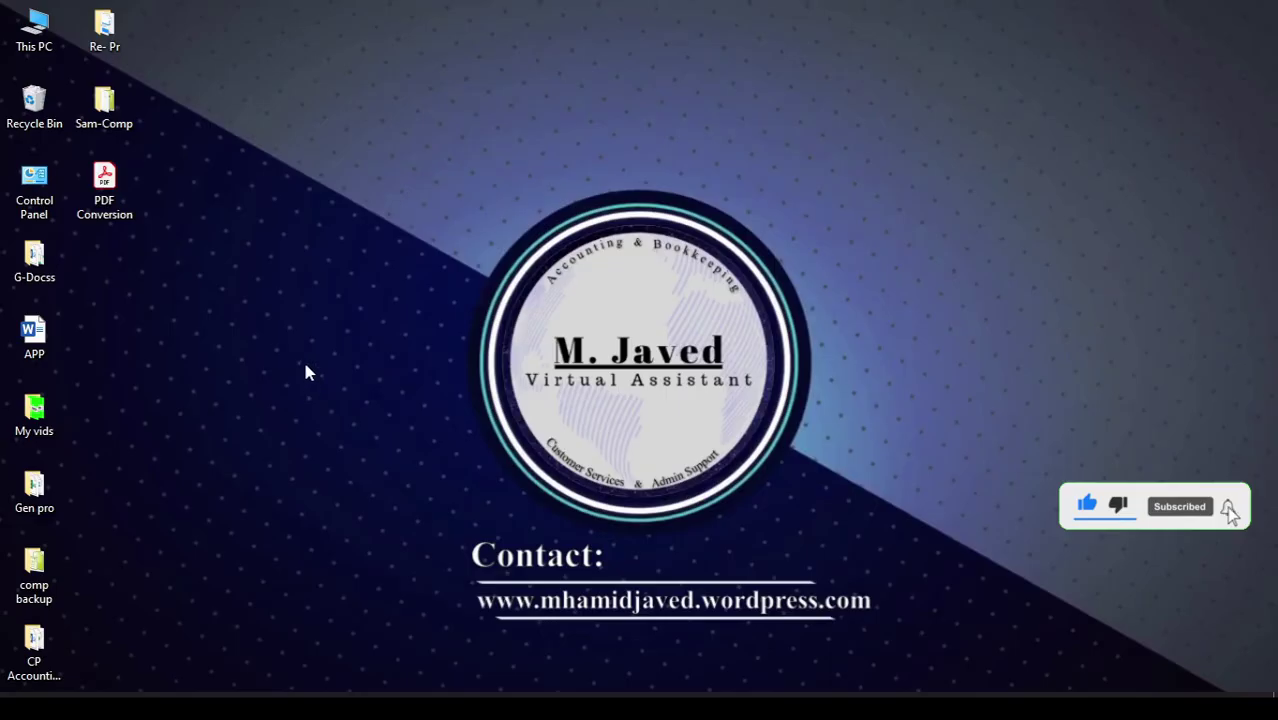
click(104, 185)
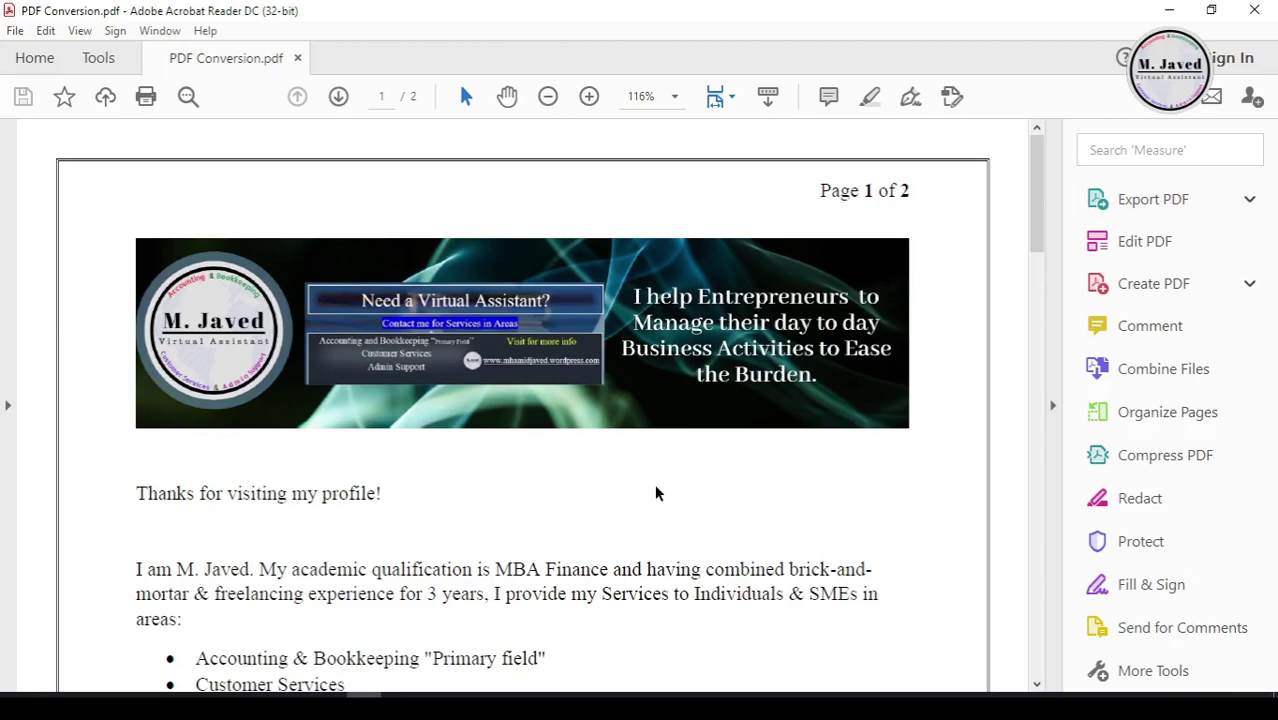
Step: Scroll through both pages of the original PDF in Acrobat Reader, then close it
scroll(655, 495, down, 12)
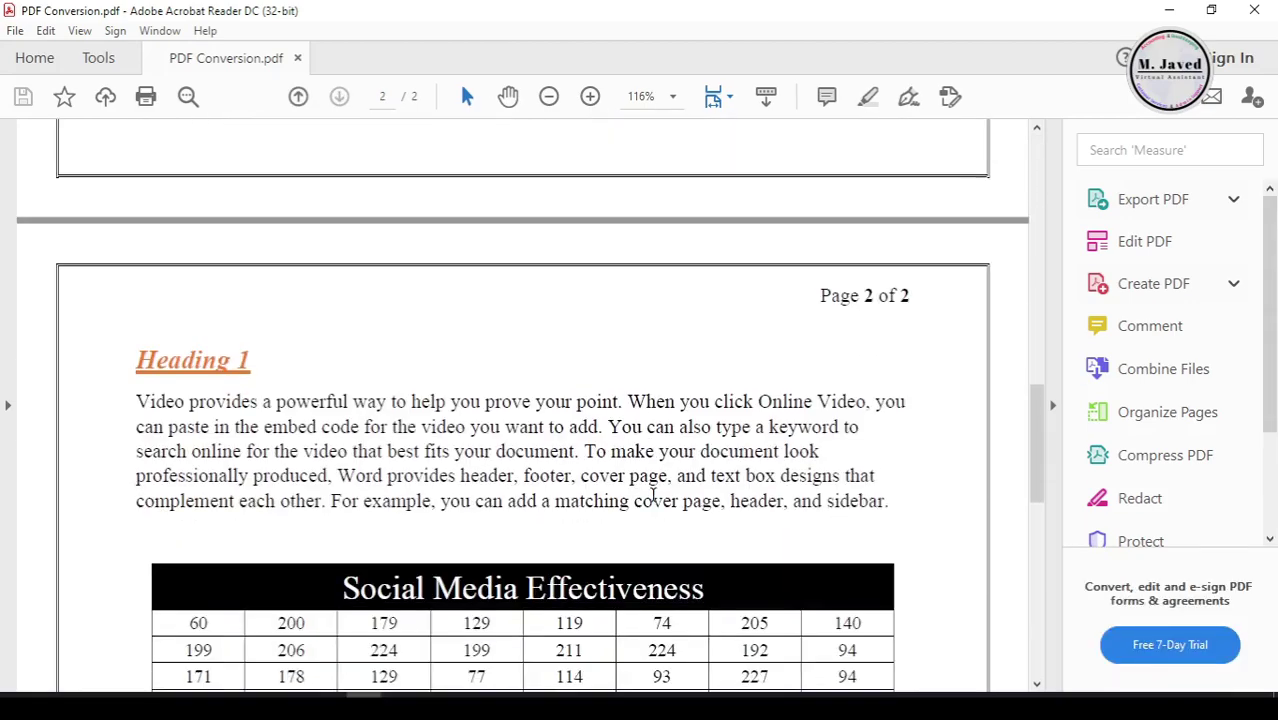
scroll(653, 498, down, 12)
scroll(655, 500, up, 5)
scroll(655, 502, up, 15)
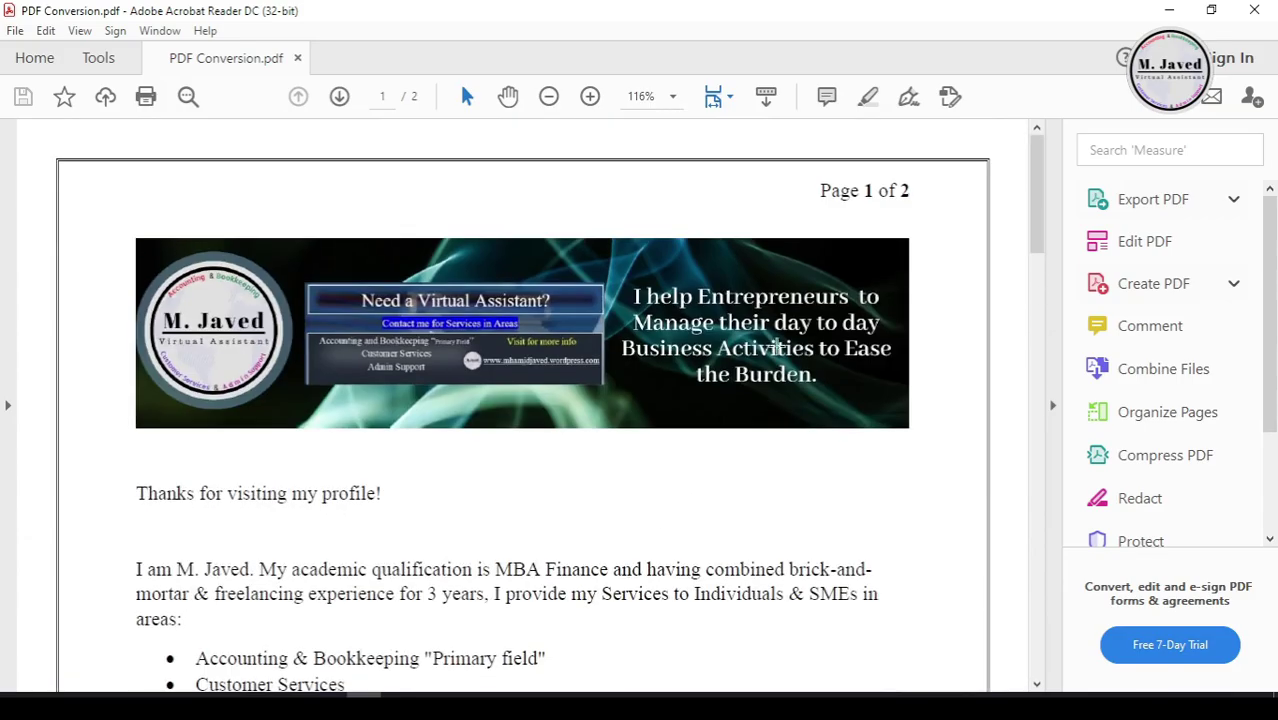
click(1254, 9)
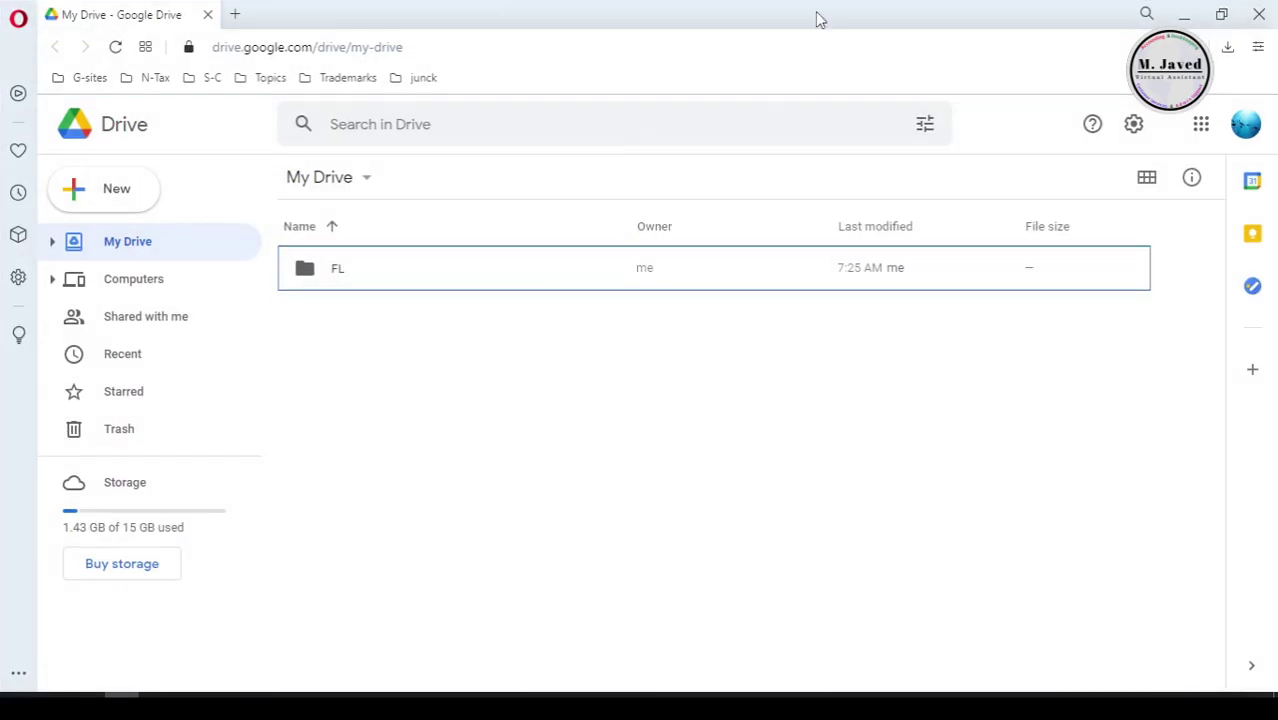
Step: Drag PDF Conversion.pdf from the desktop into My Drive and show its Open with apps
double_click(816, 18)
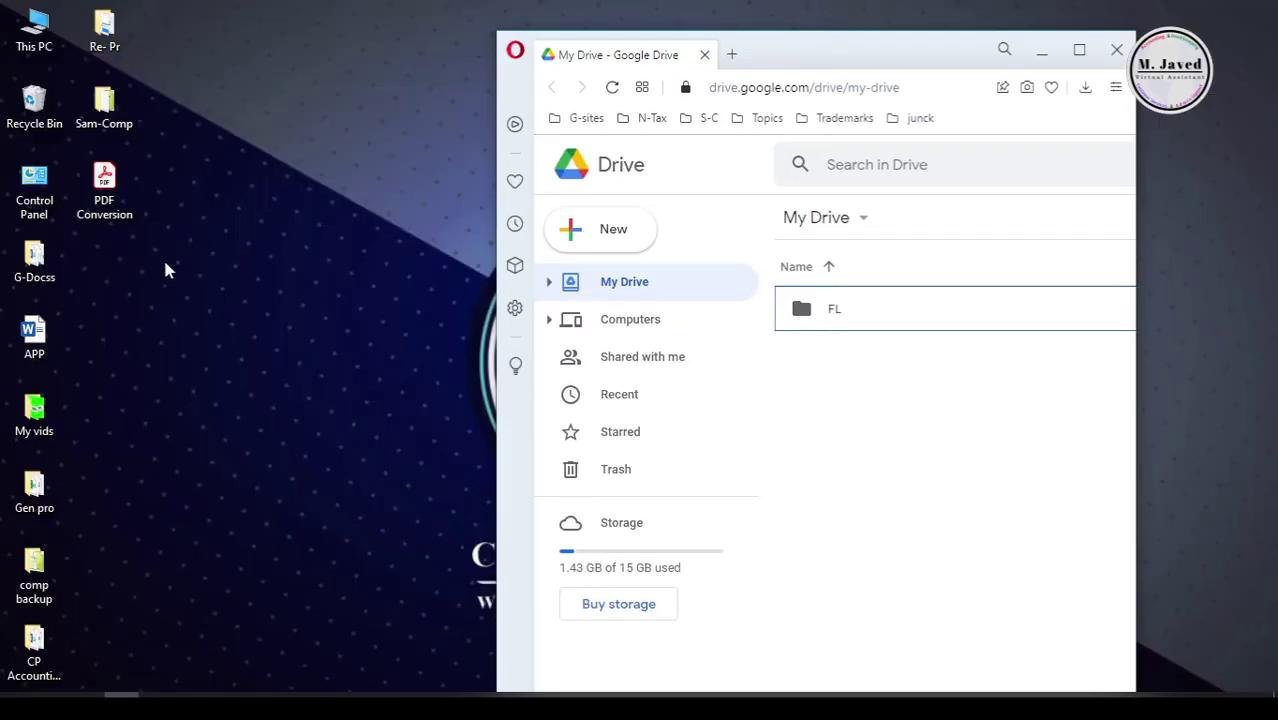
drag(100, 188, 860, 450)
double_click(948, 57)
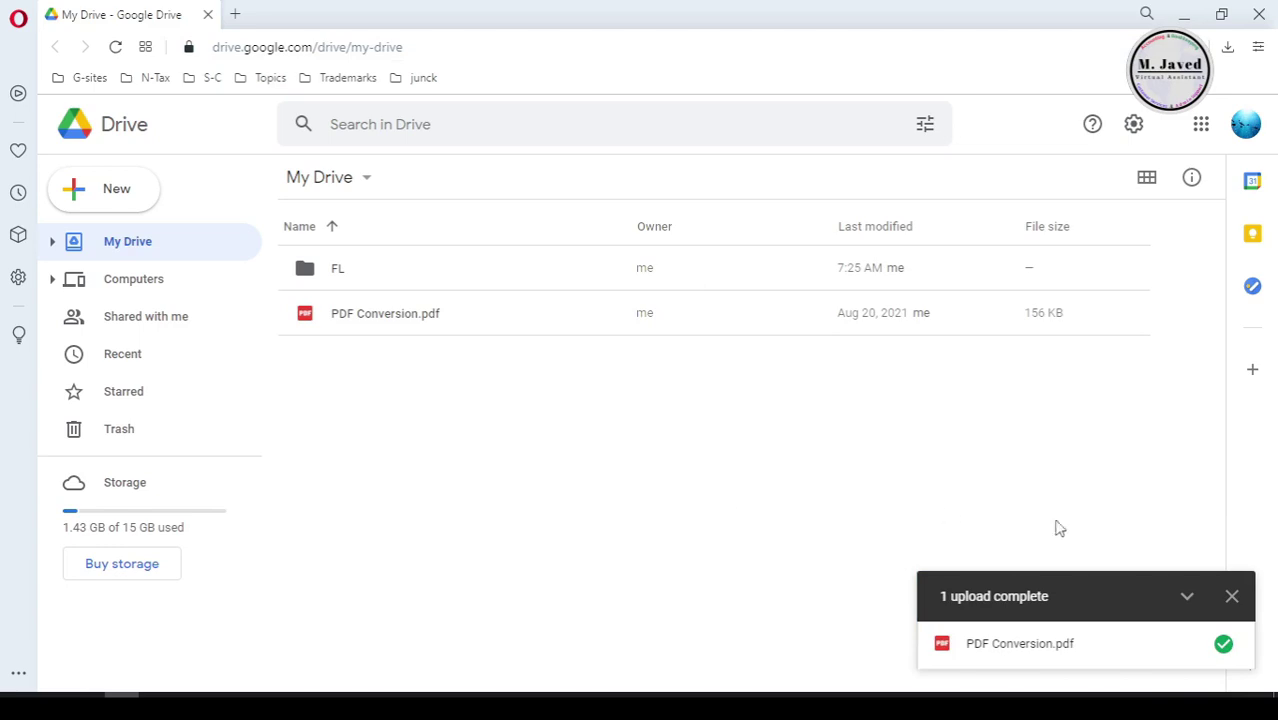
click(1232, 596)
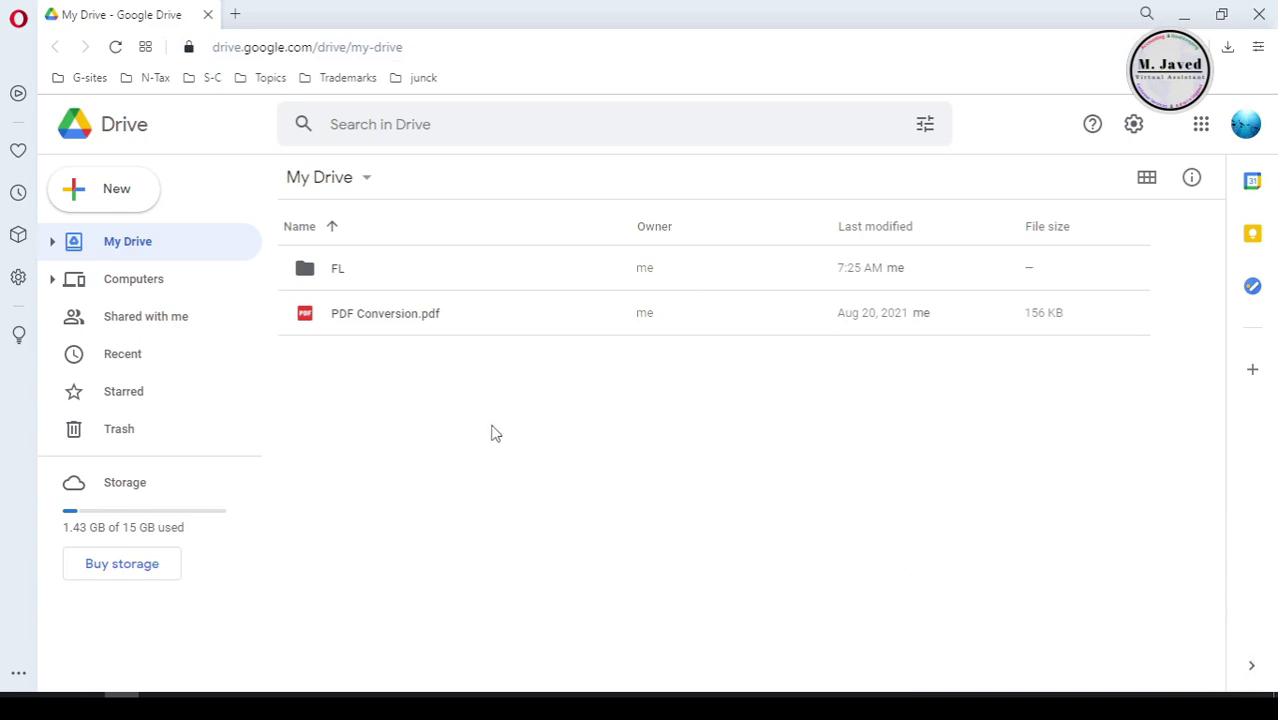
right_click(403, 325)
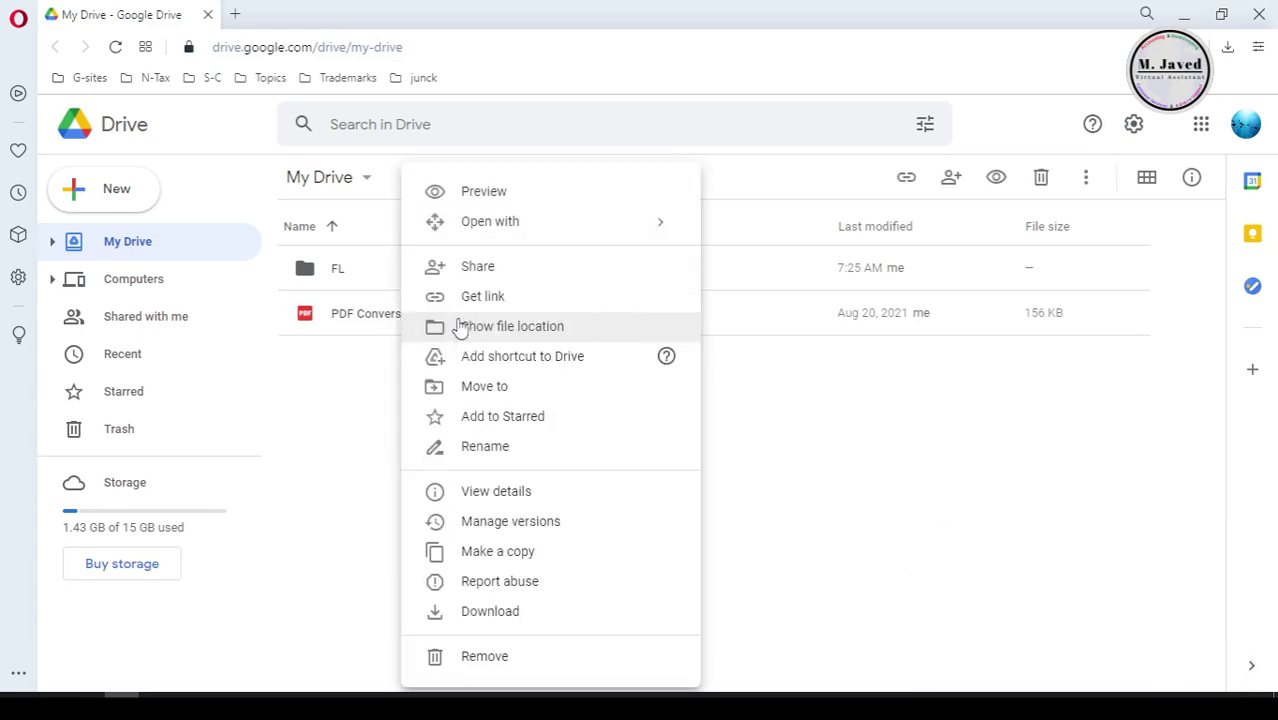
mouse_move(594, 228)
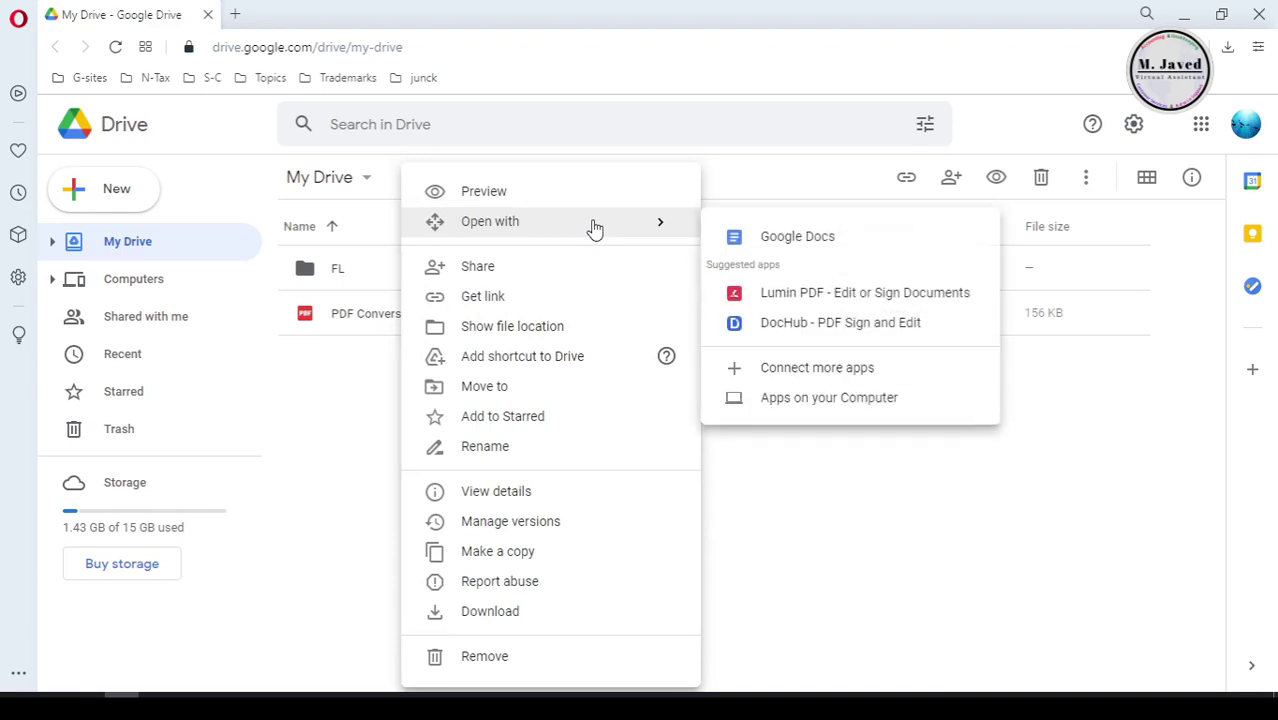
Step: Open the PDF with DocHub, choose the Google account and grant access to Drive files
click(814, 334)
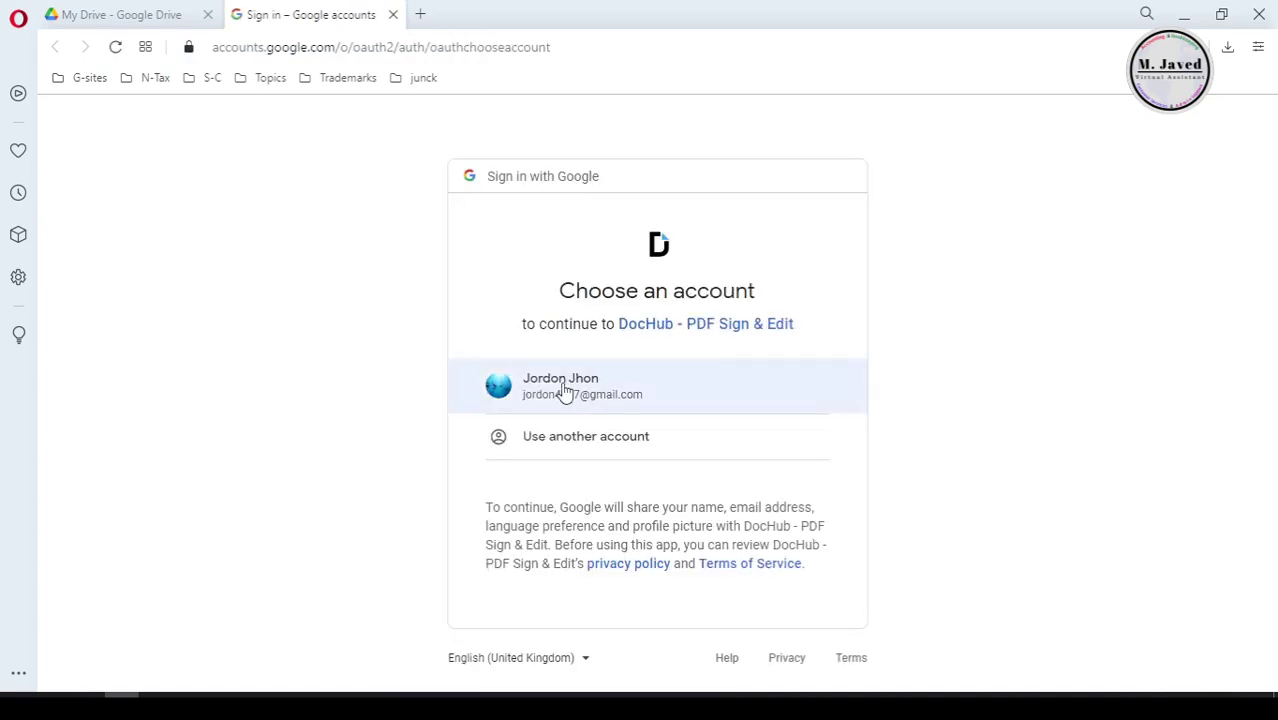
click(562, 391)
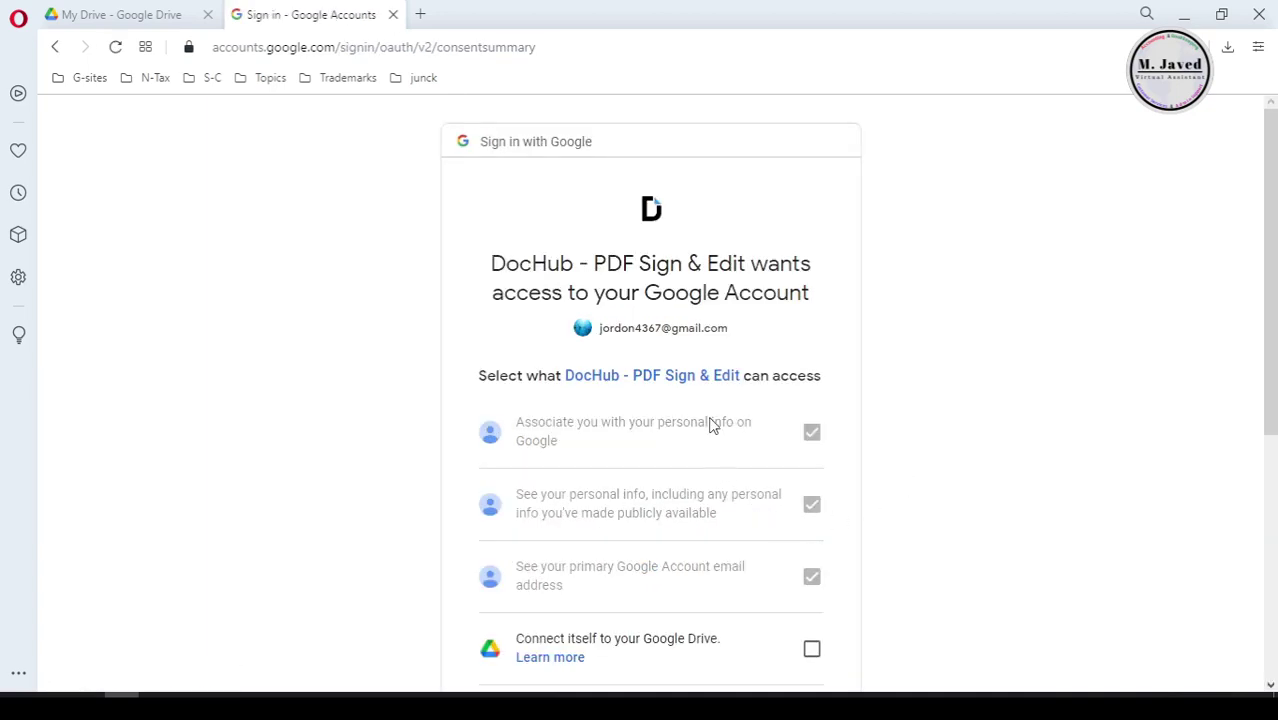
scroll(700, 448, down, 5)
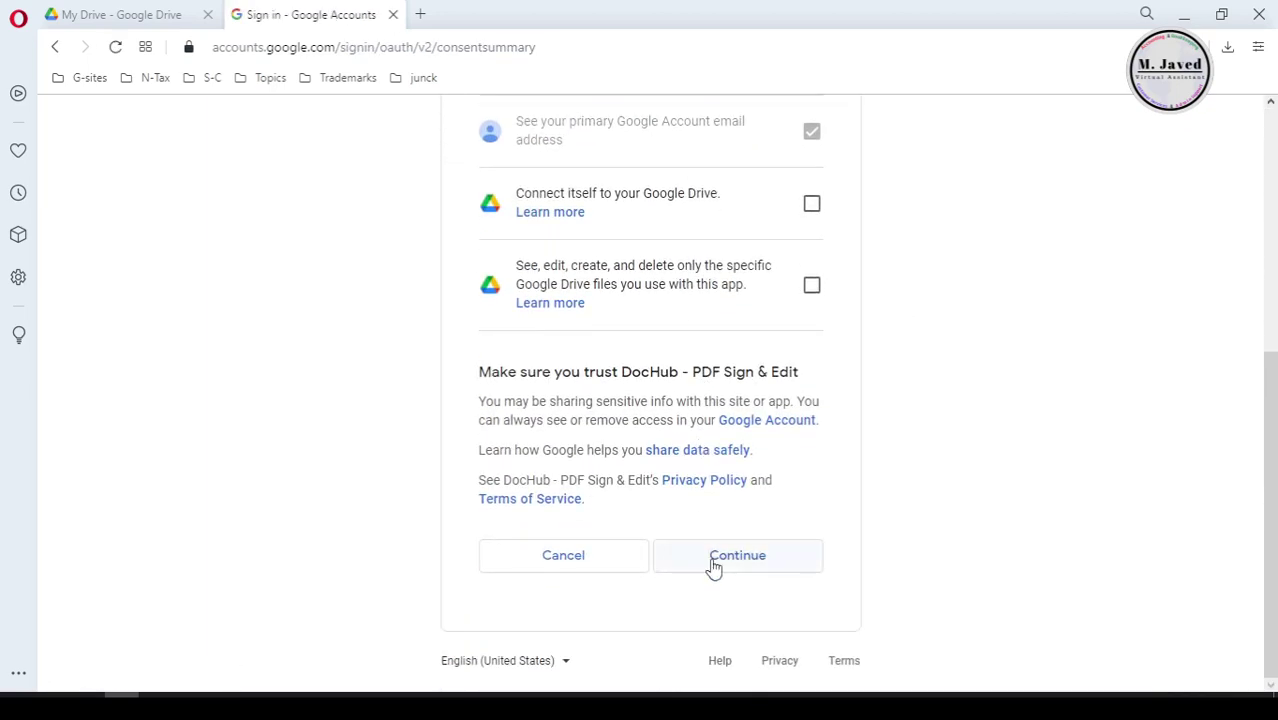
click(713, 565)
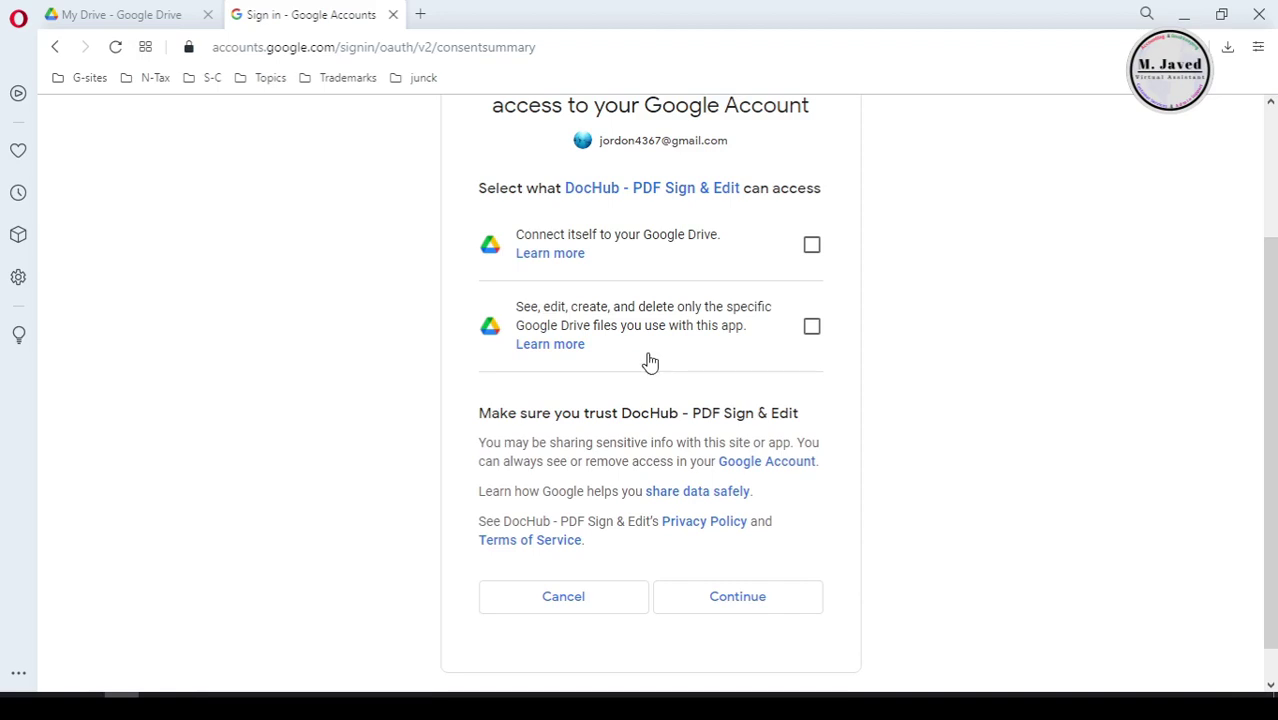
click(812, 328)
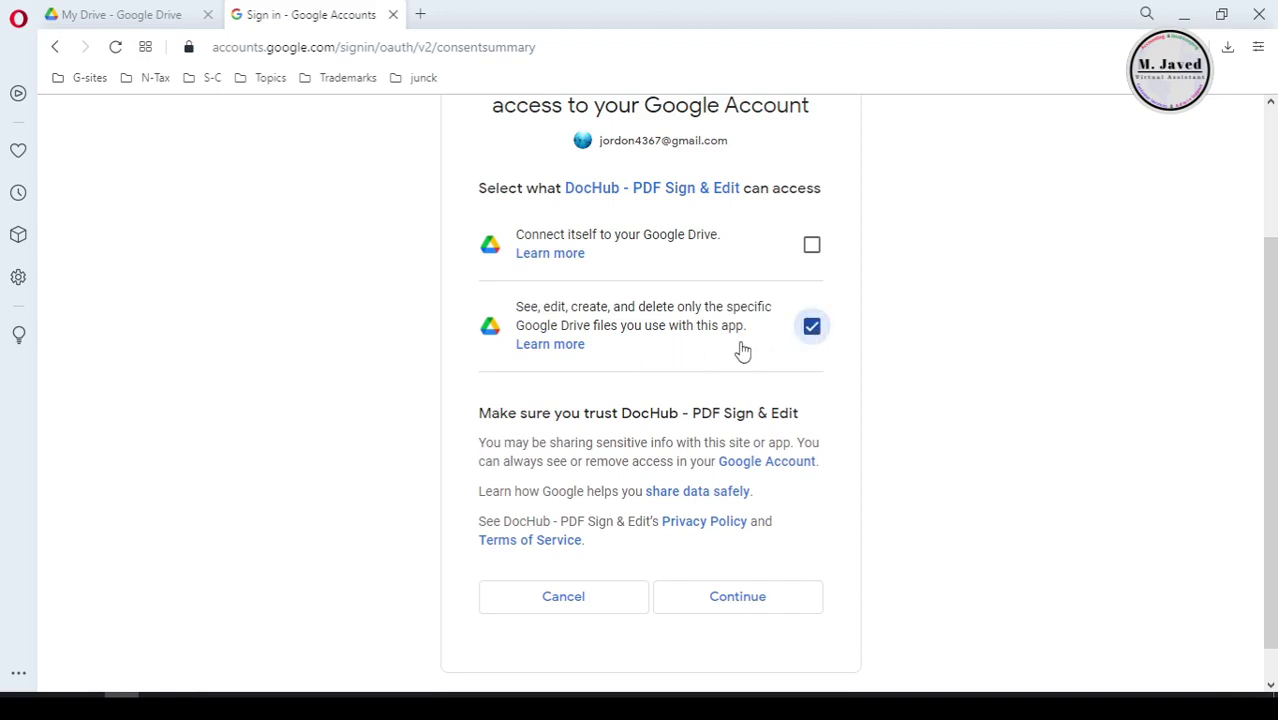
click(690, 605)
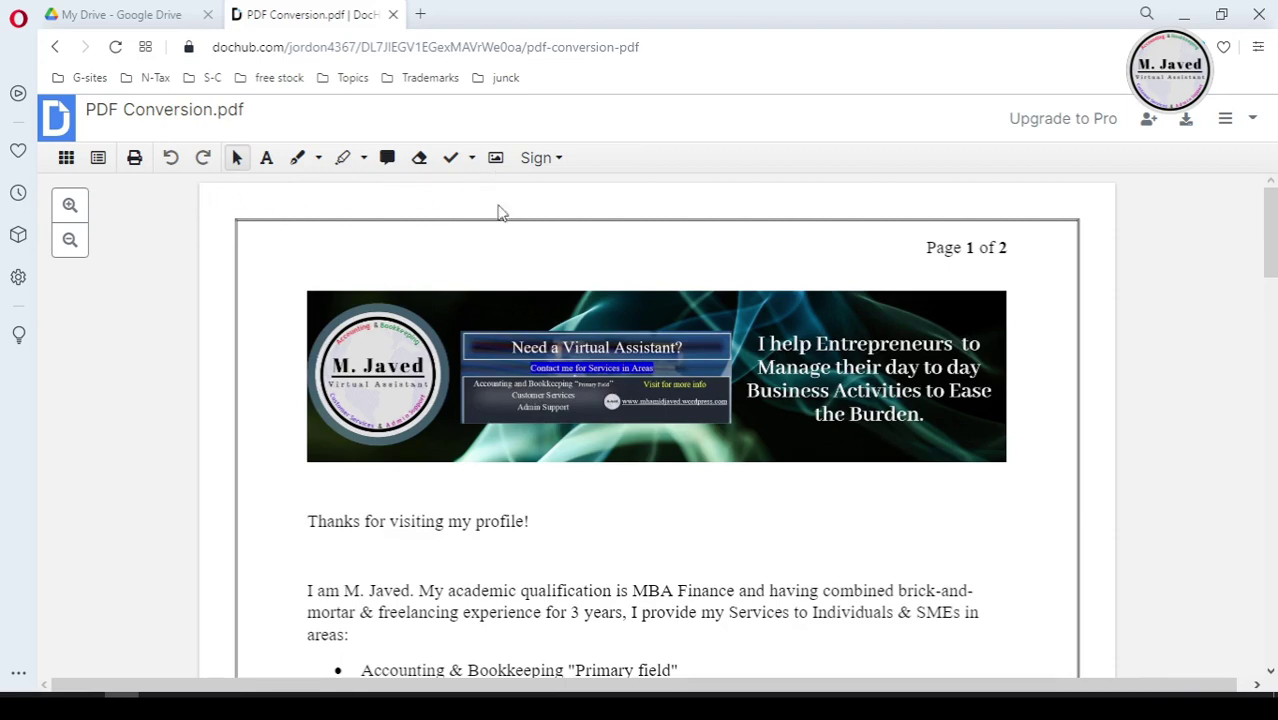
Step: On page 2, cover the Heading 1 title with a whiteout box
scroll(642, 526, down, 15)
scroll(642, 526, up, 13)
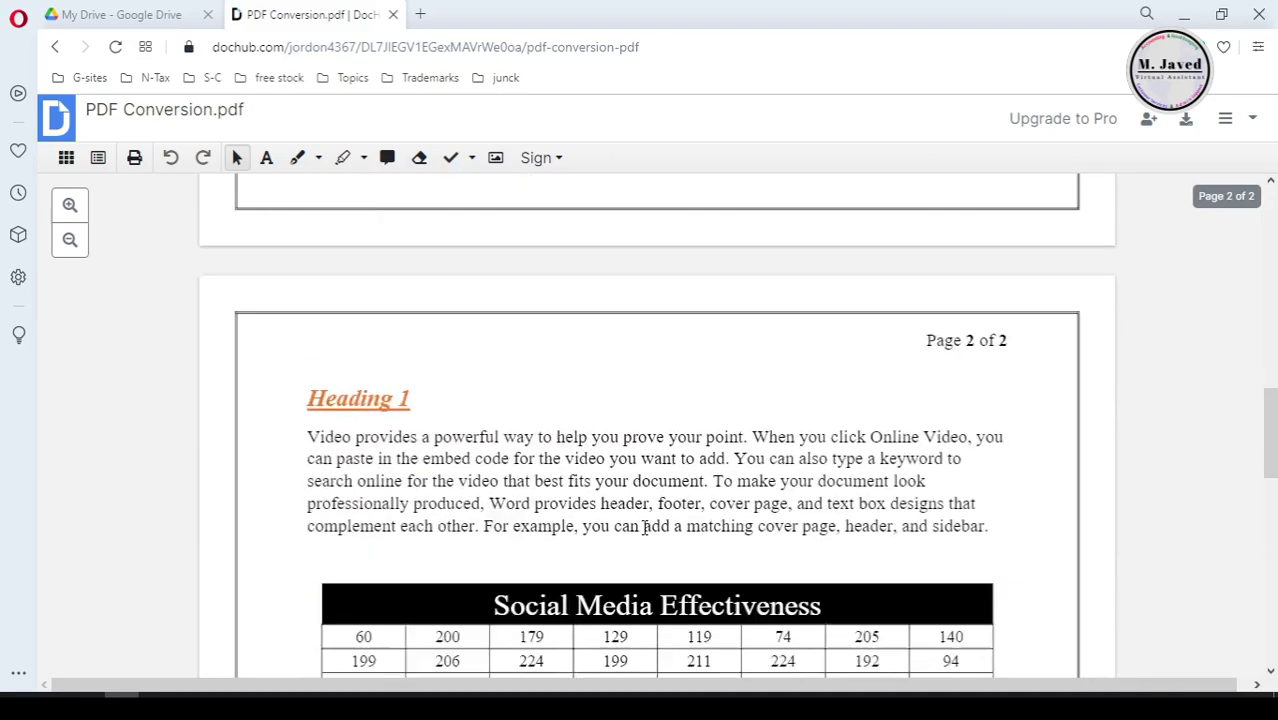
scroll(642, 526, down, 6)
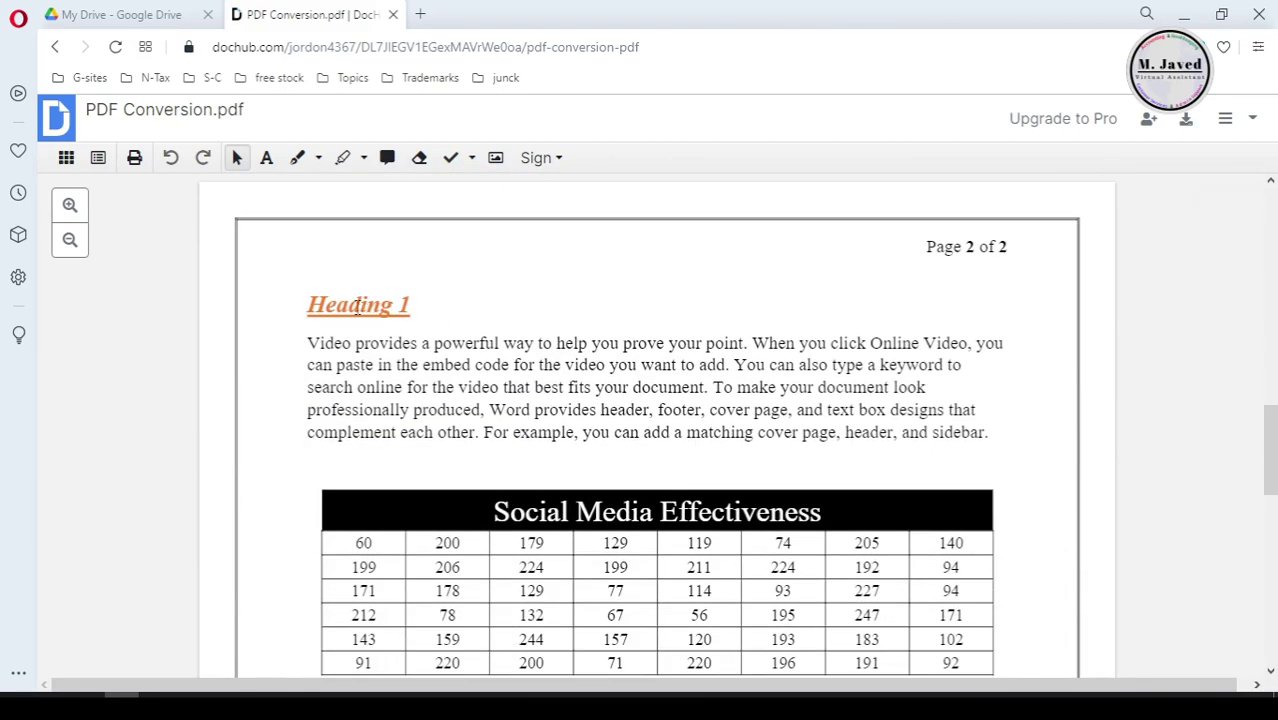
click(420, 170)
mouse_move(303, 287)
mouse_down()
mouse_move(442, 286)
mouse_move(435, 323)
mouse_move(422, 322)
mouse_up()
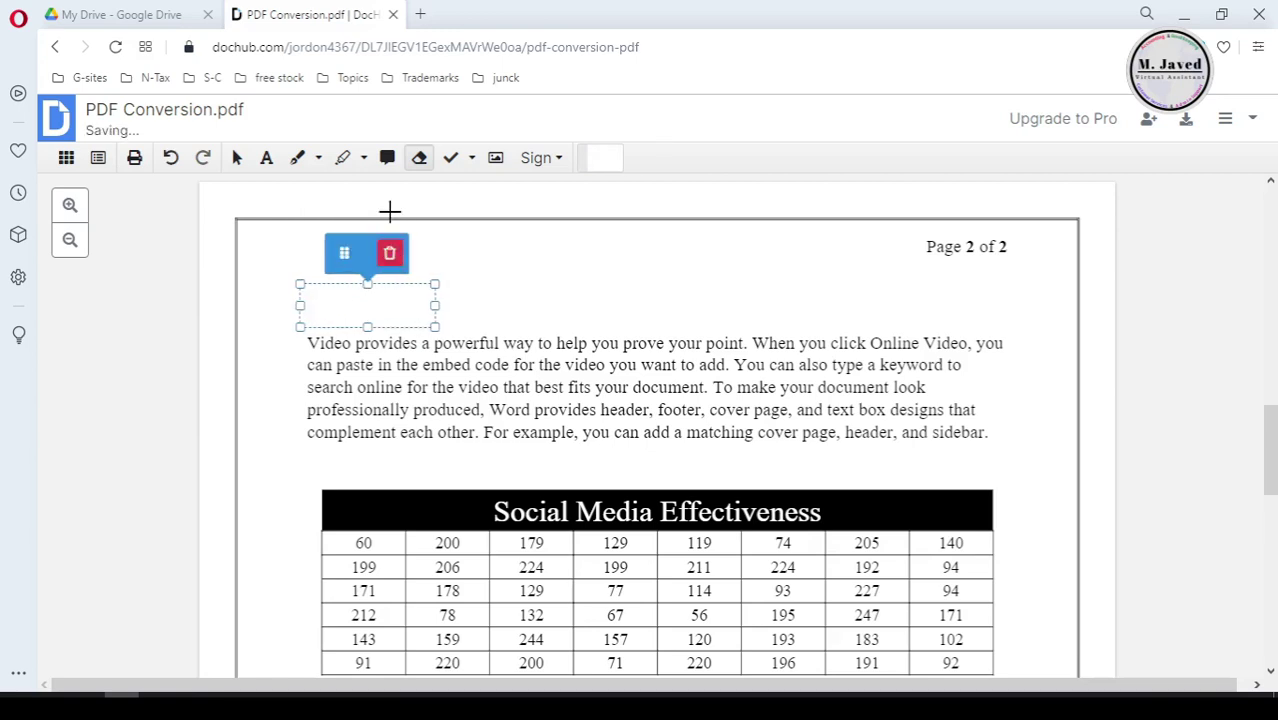
Step: Add a text box reading 'Part 1' above the first paragraph
click(267, 160)
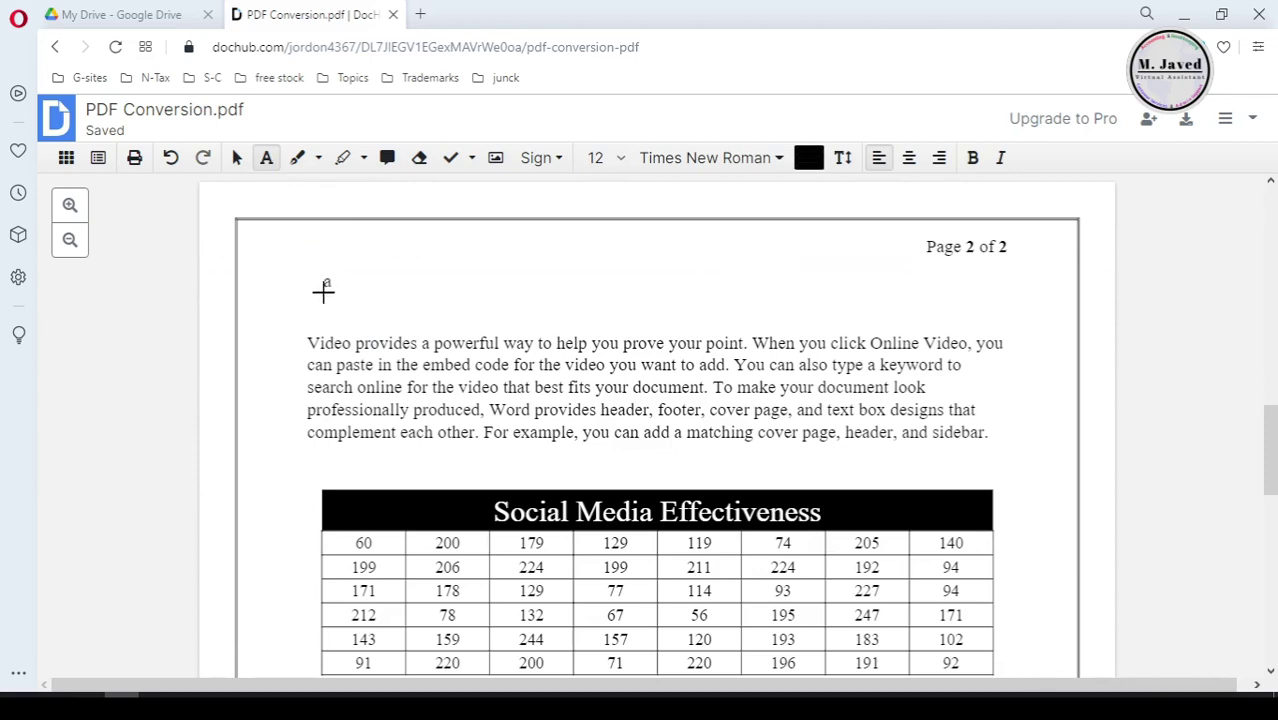
click(323, 291)
text(Part !)
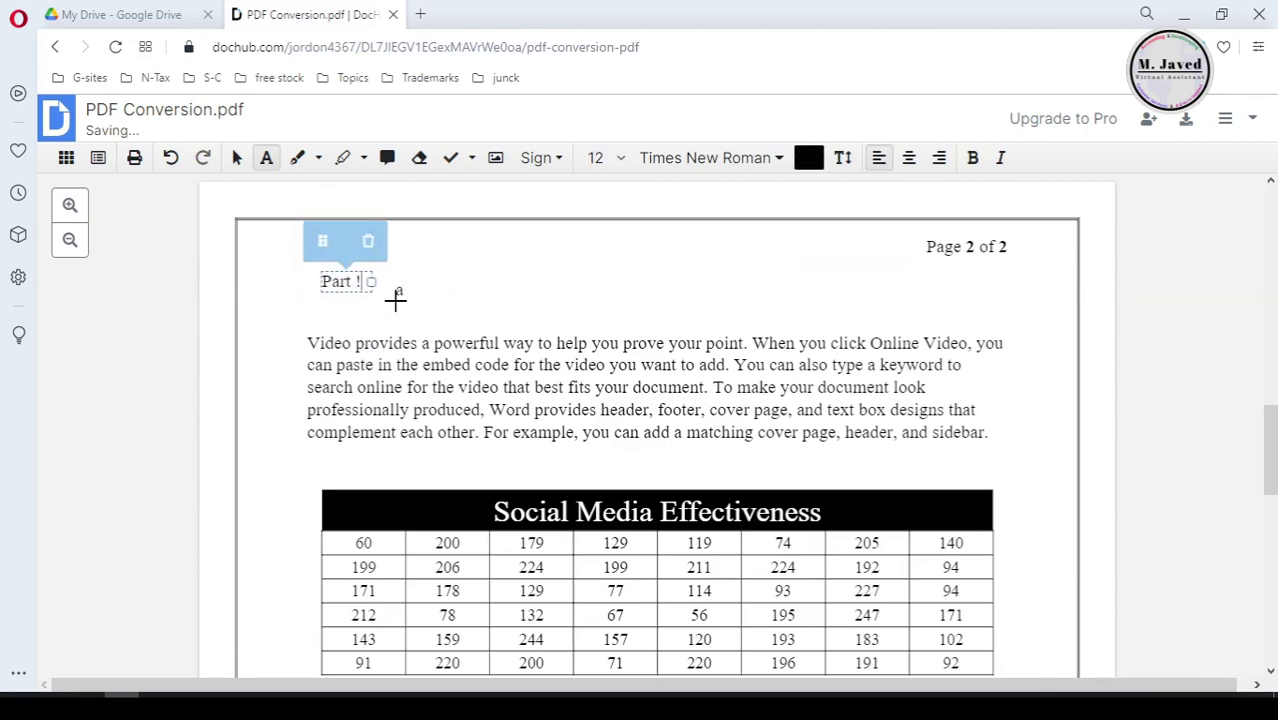
drag(322, 241, 320, 272)
text(1)
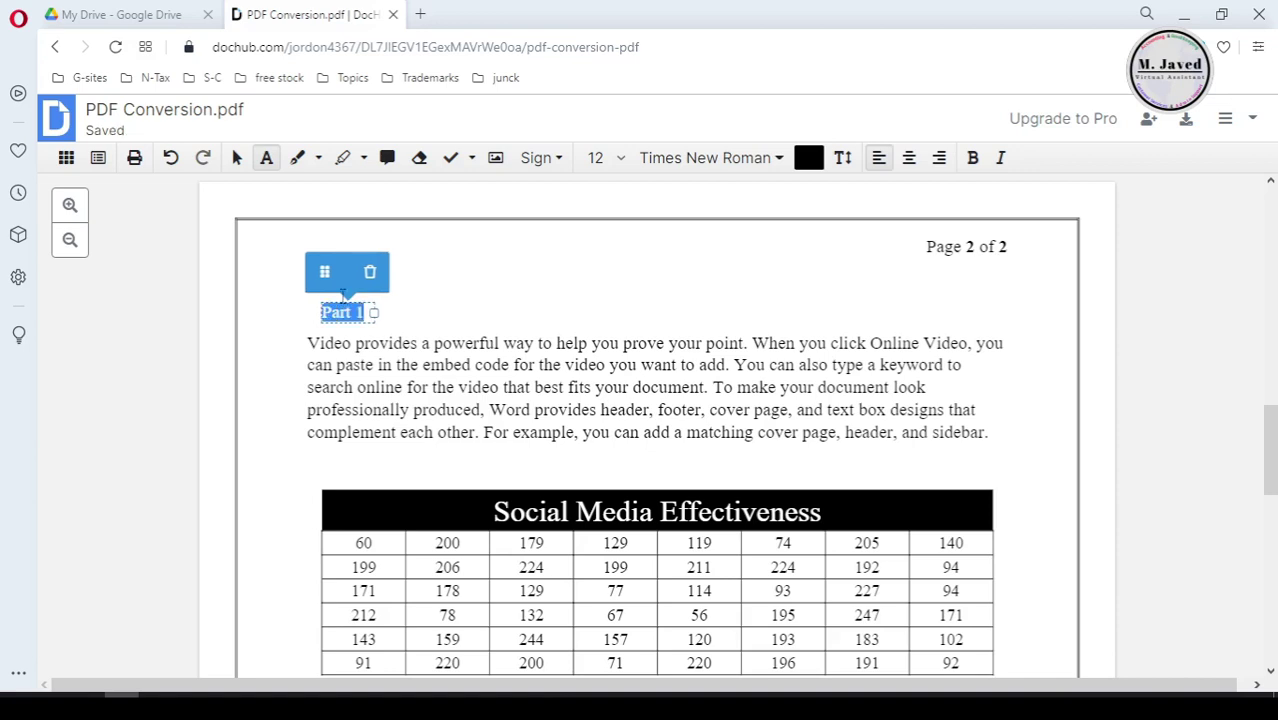
Step: Make the Part 1 text size 24, centred and red
click(605, 158)
click(605, 391)
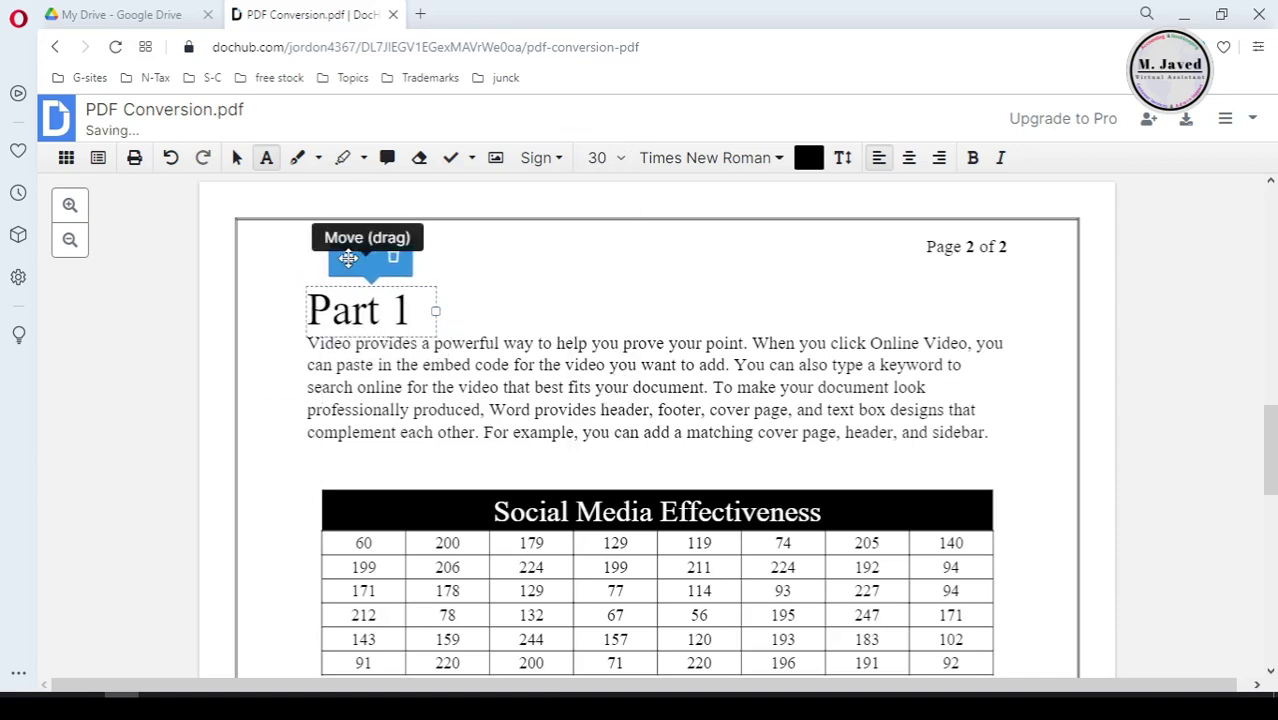
click(605, 158)
click(605, 365)
drag(400, 304, 307, 304)
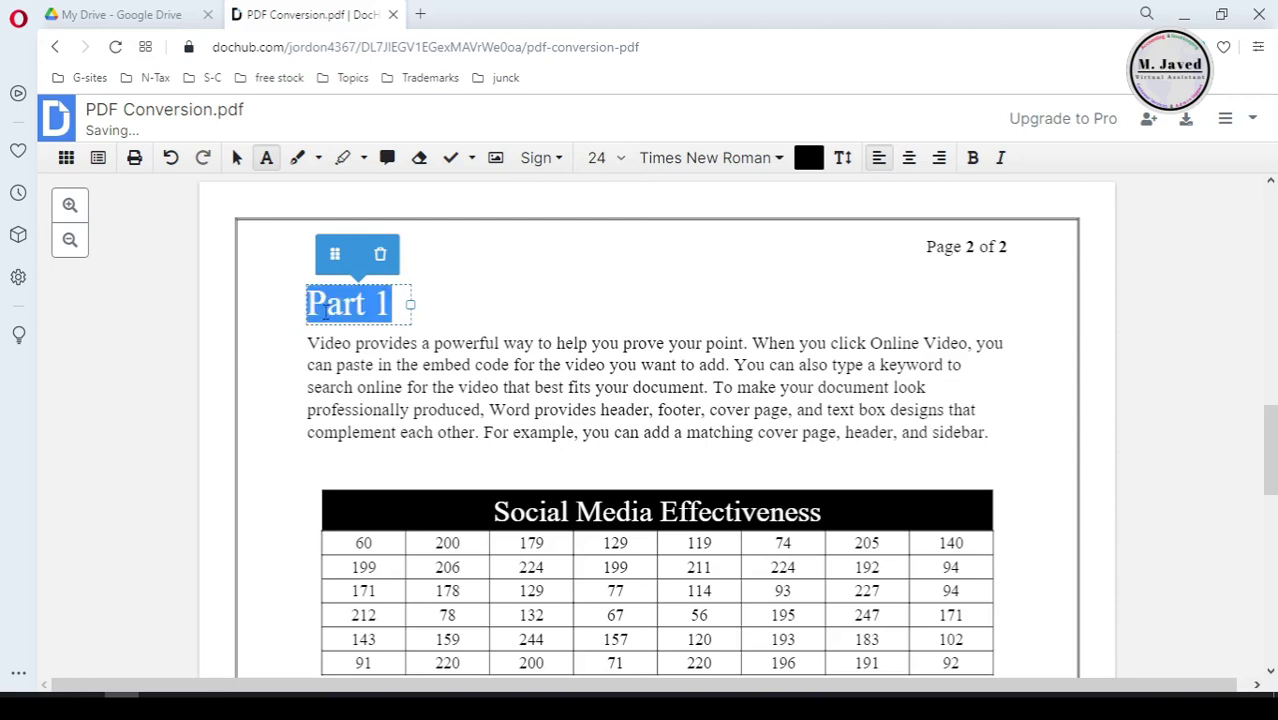
click(907, 160)
click(808, 158)
drag(655, 325, 728, 292)
click(680, 512)
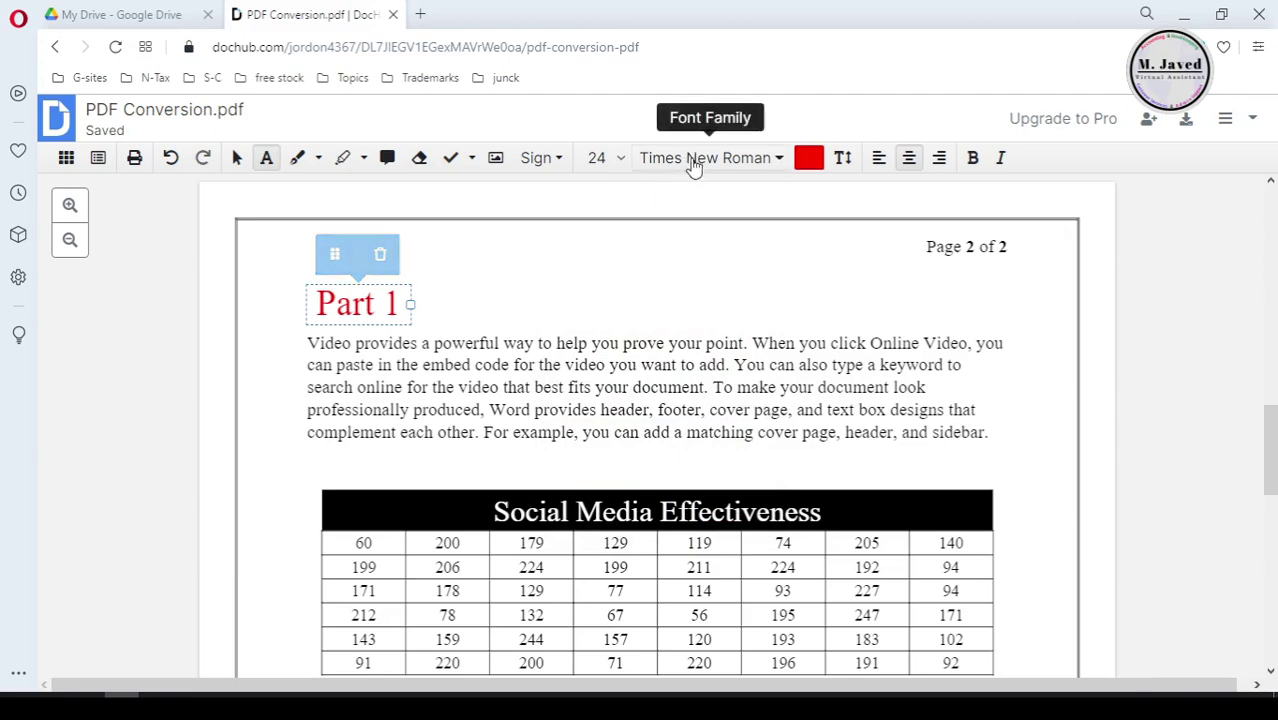
Step: Set Part 1 in bold italic Helvetica and align it with the paragraph's left edge
click(784, 166)
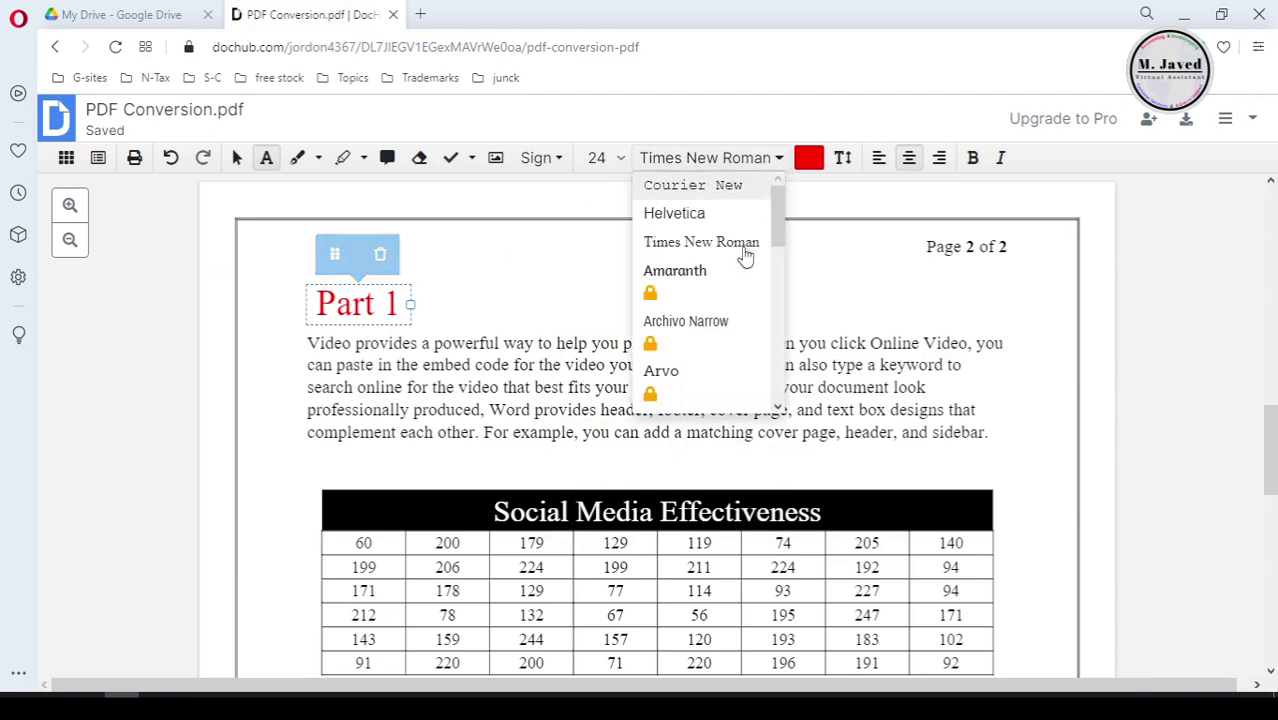
scroll(720, 335, down, 5)
scroll(720, 335, up, 1)
click(722, 376)
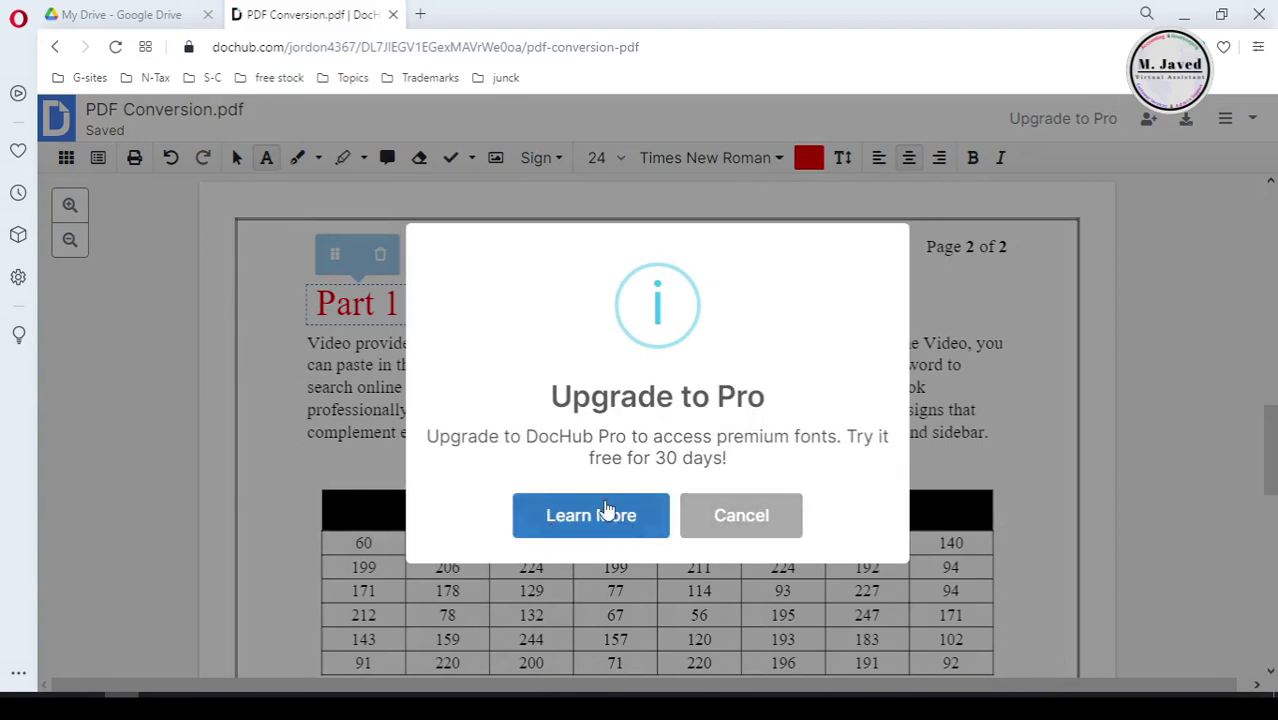
click(741, 530)
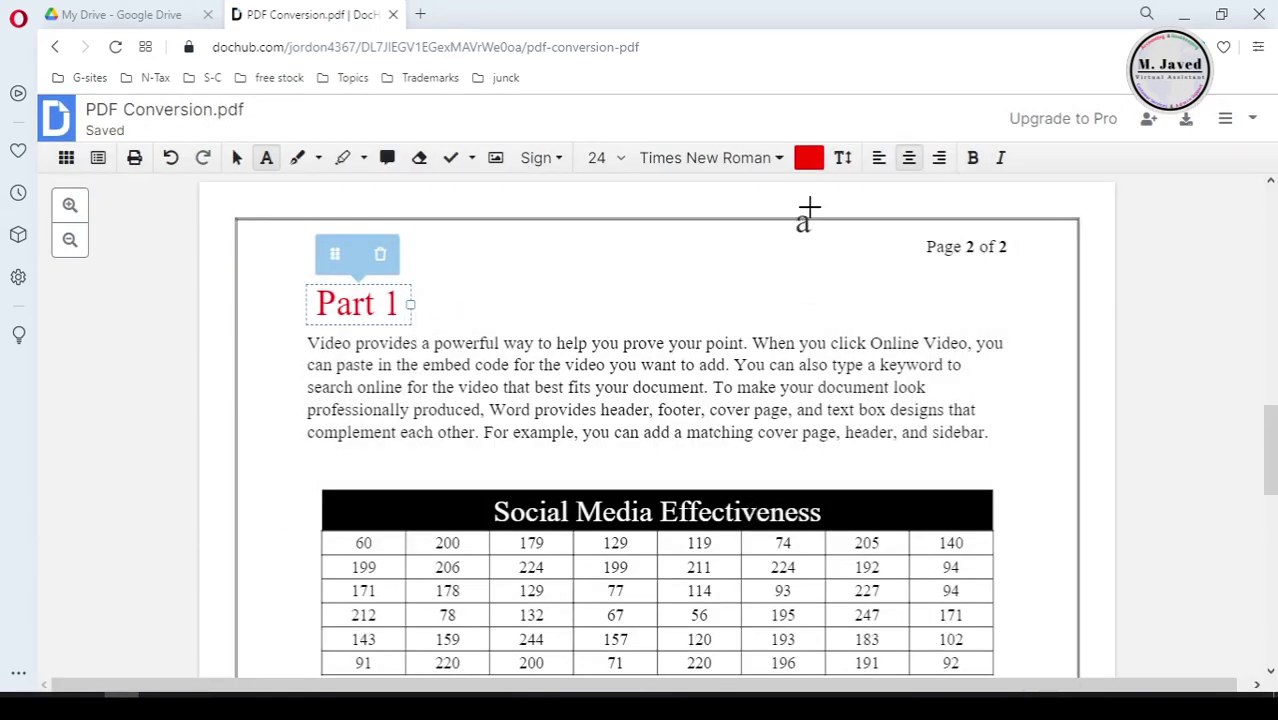
click(780, 160)
scroll(736, 290, up, 2)
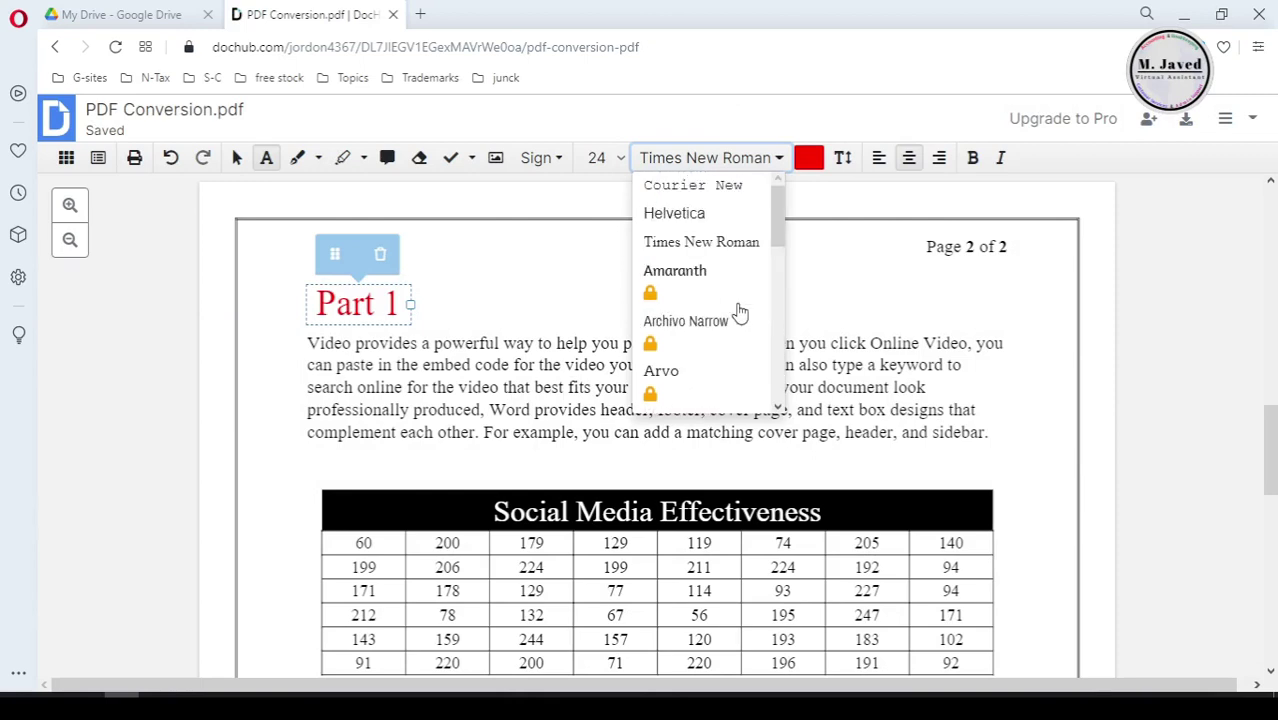
click(722, 209)
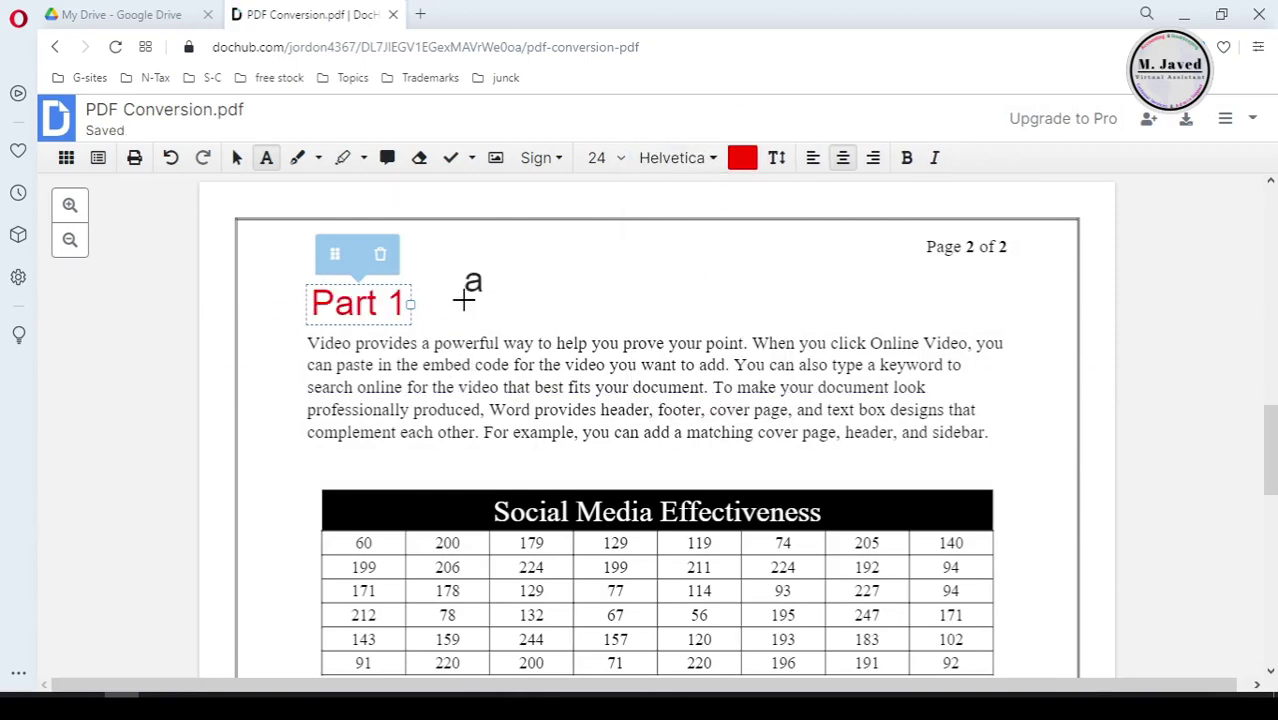
click(906, 157)
click(934, 157)
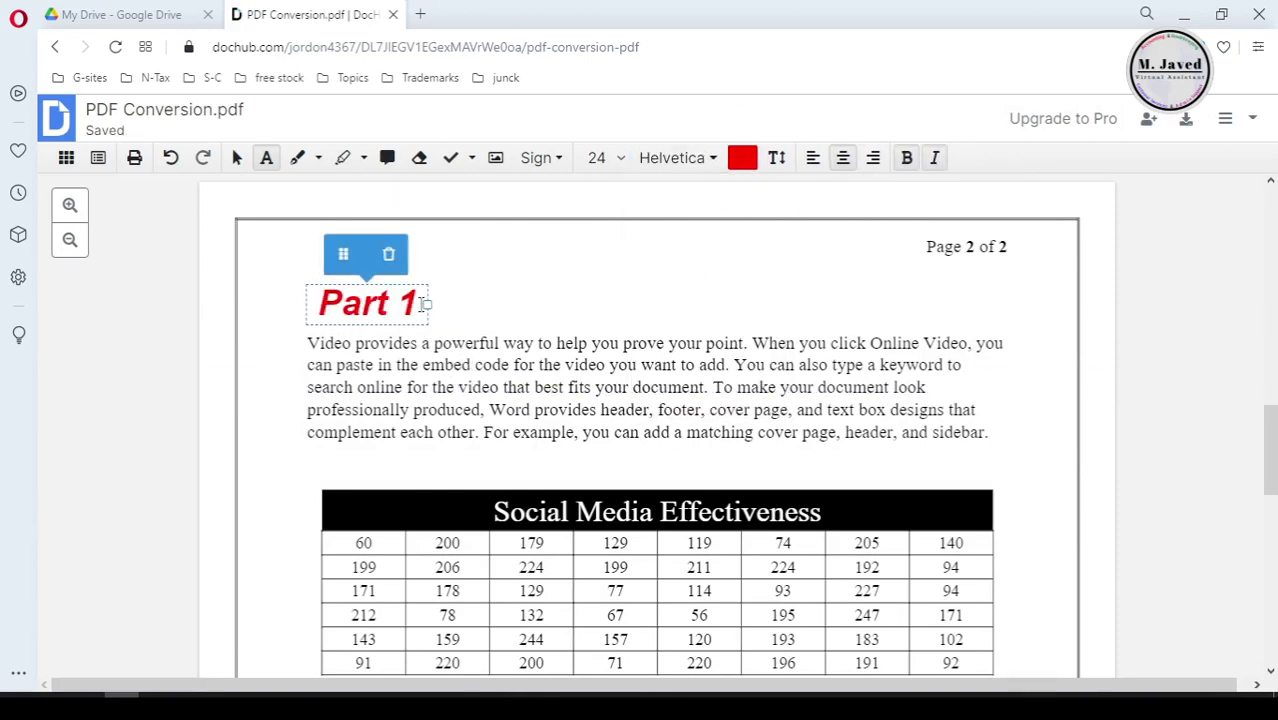
drag(350, 255, 329, 255)
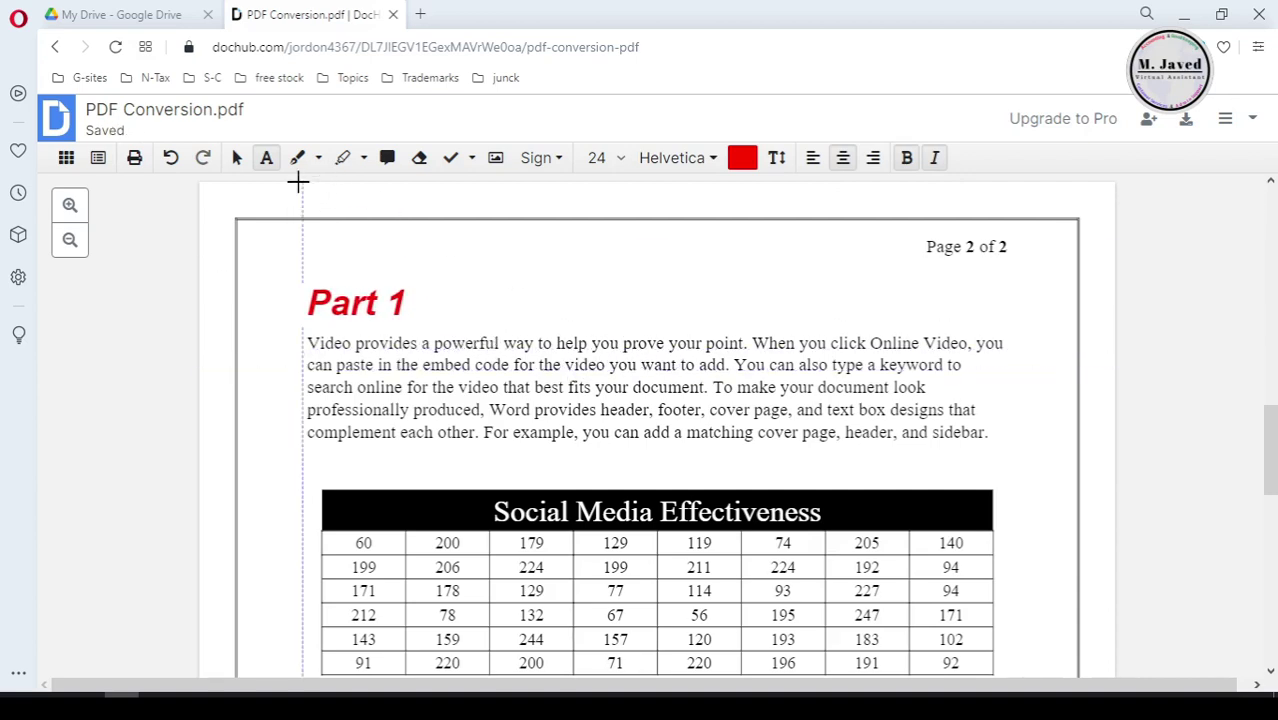
Step: White out the middle of the paragraph's second line
click(424, 168)
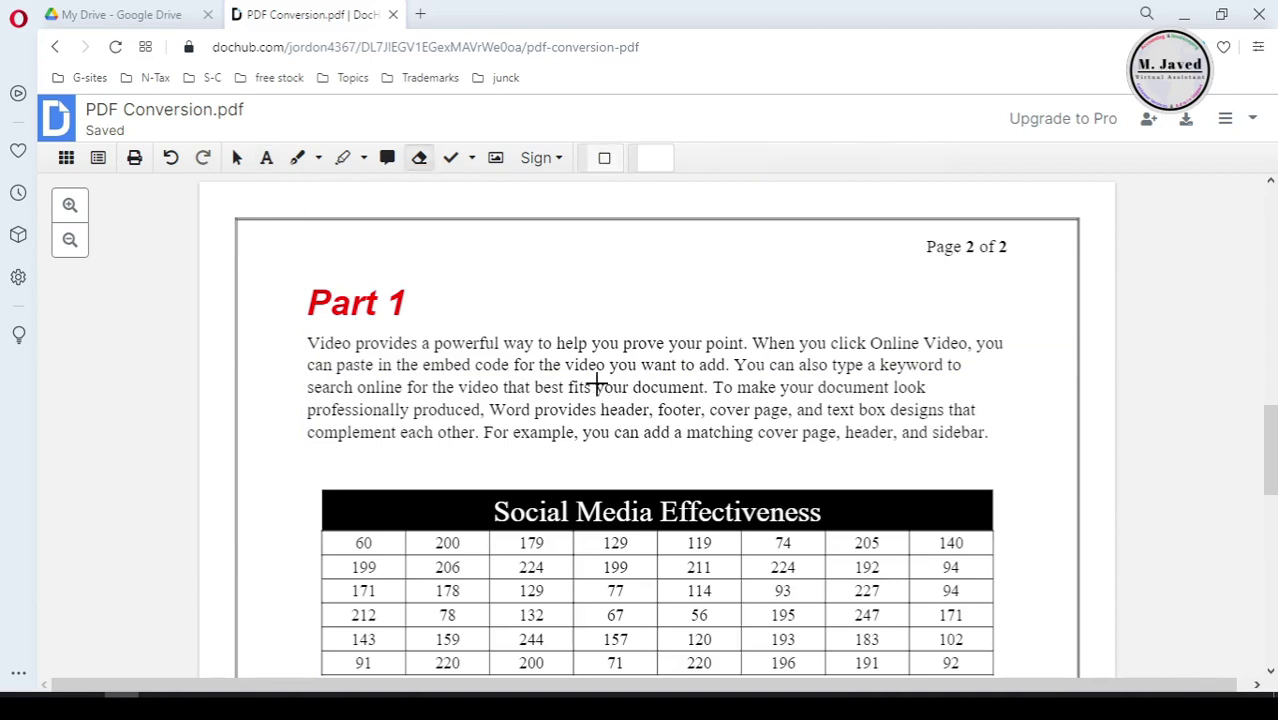
drag(478, 357, 1028, 380)
drag(728, 328, 732, 322)
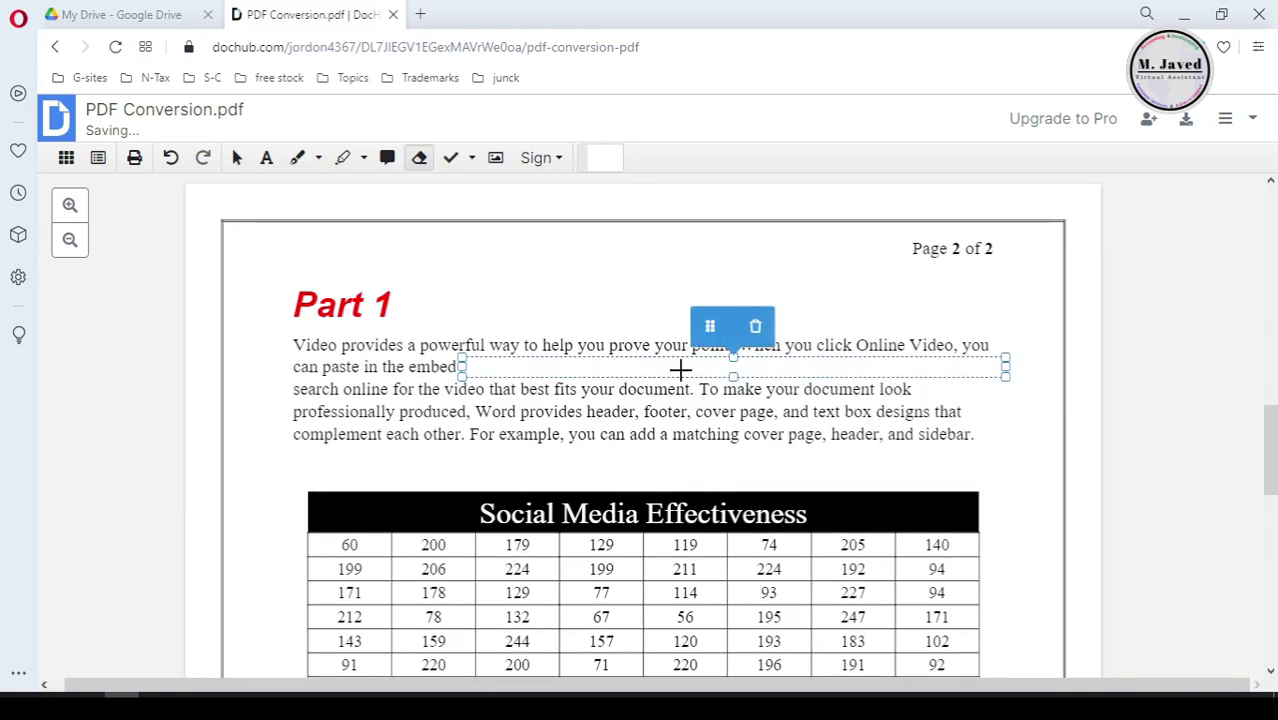
Step: Place a black size-11 text box in the gap and type 'dsakhsadhlkjlsadj'
click(266, 157)
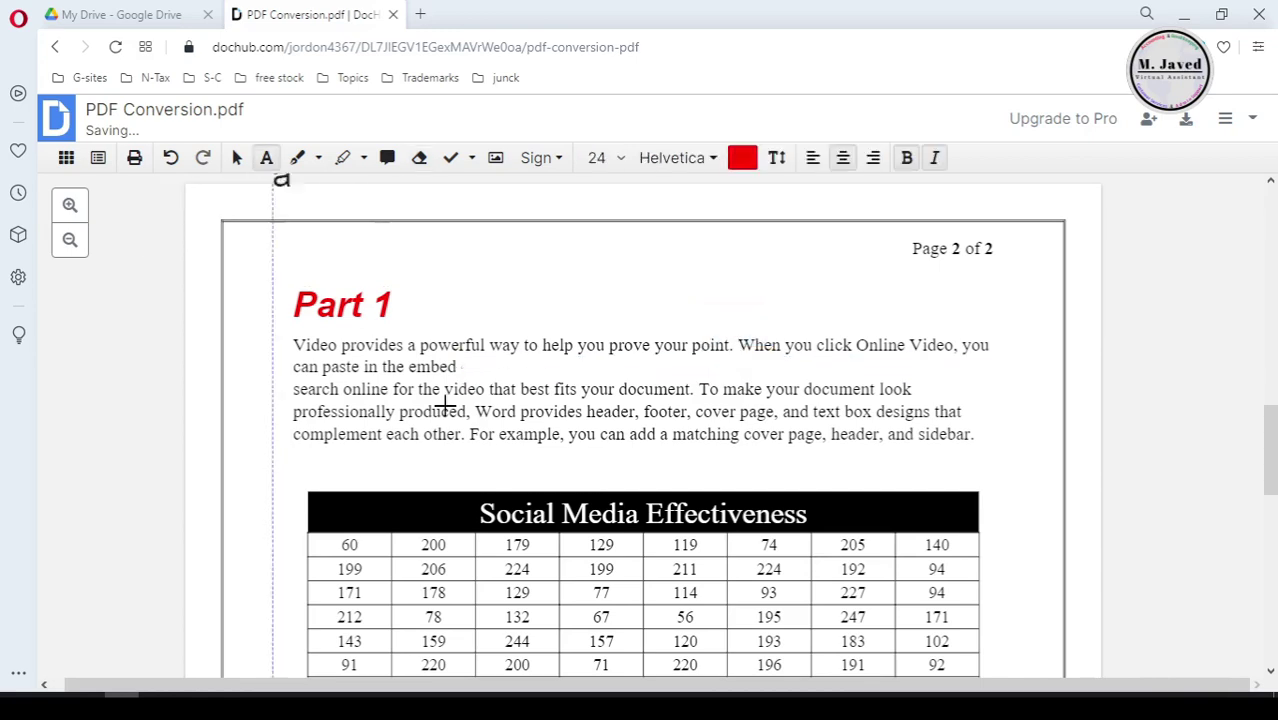
click(558, 366)
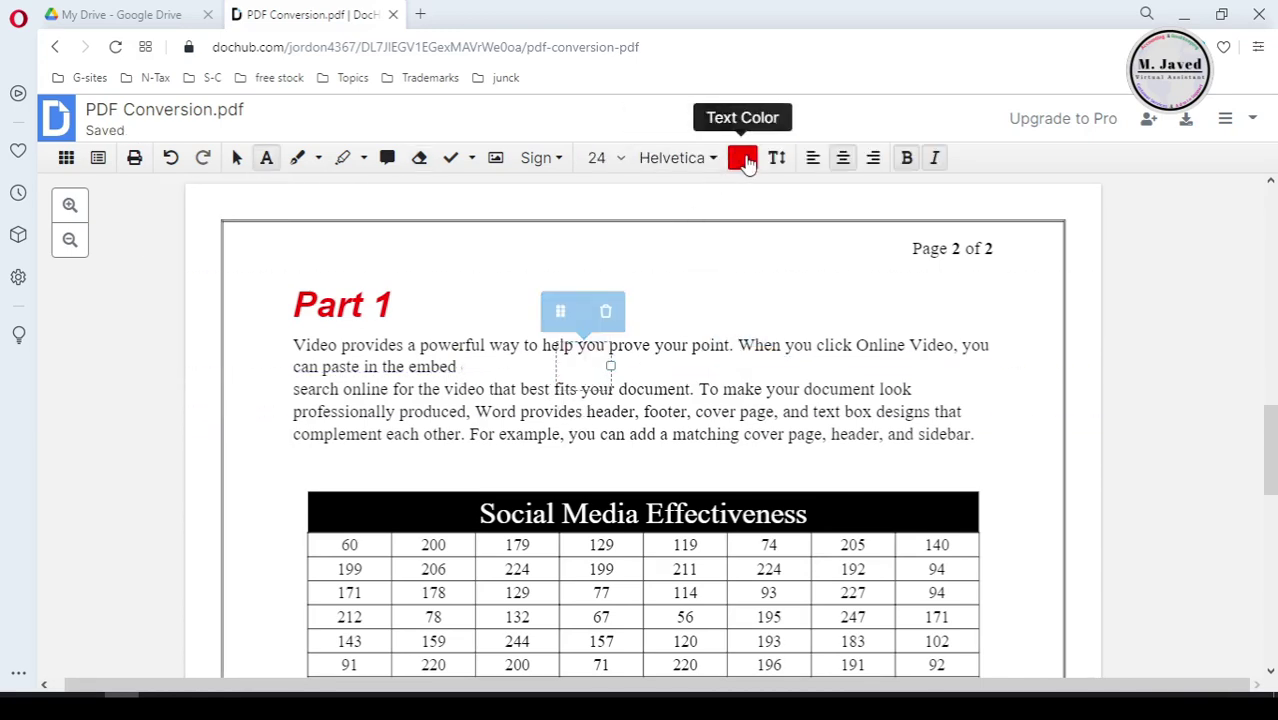
click(745, 160)
click(706, 448)
click(679, 508)
click(619, 165)
click(598, 334)
drag(585, 357, 840, 350)
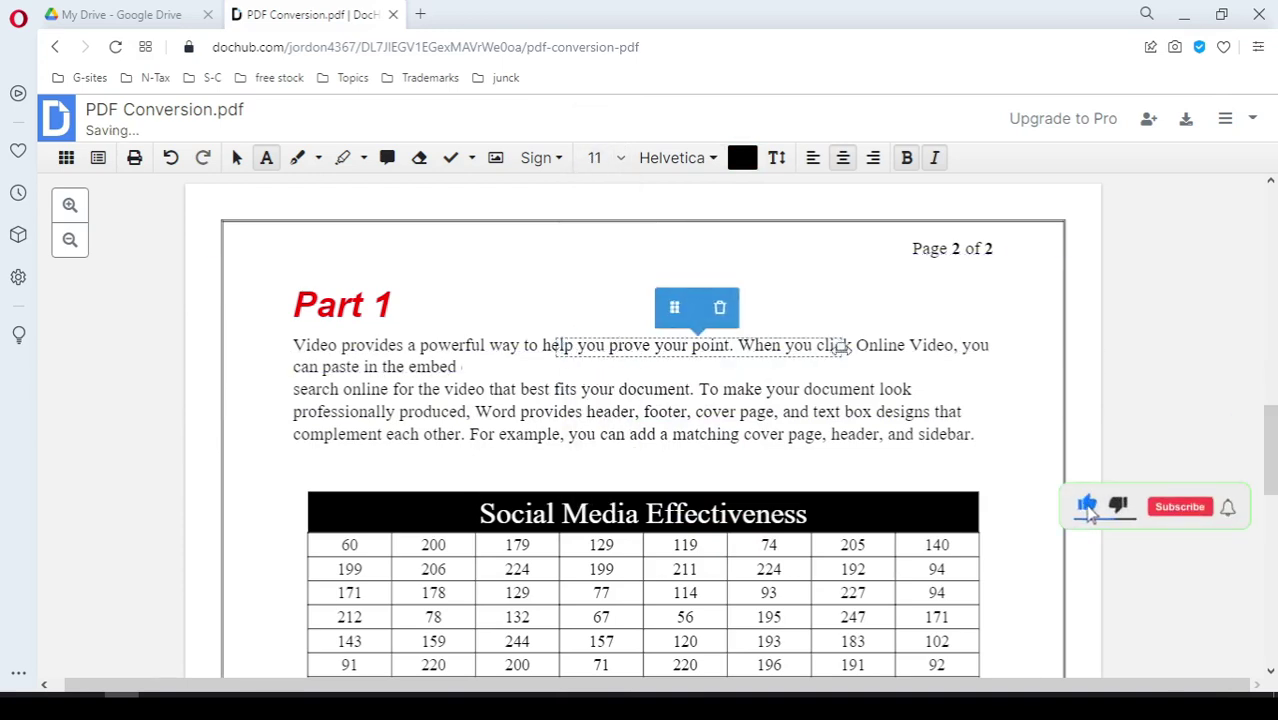
mouse_move(668, 307)
mouse_down()
mouse_move(647, 336)
mouse_move(656, 328)
mouse_up()
click(660, 367)
text(dsakh)
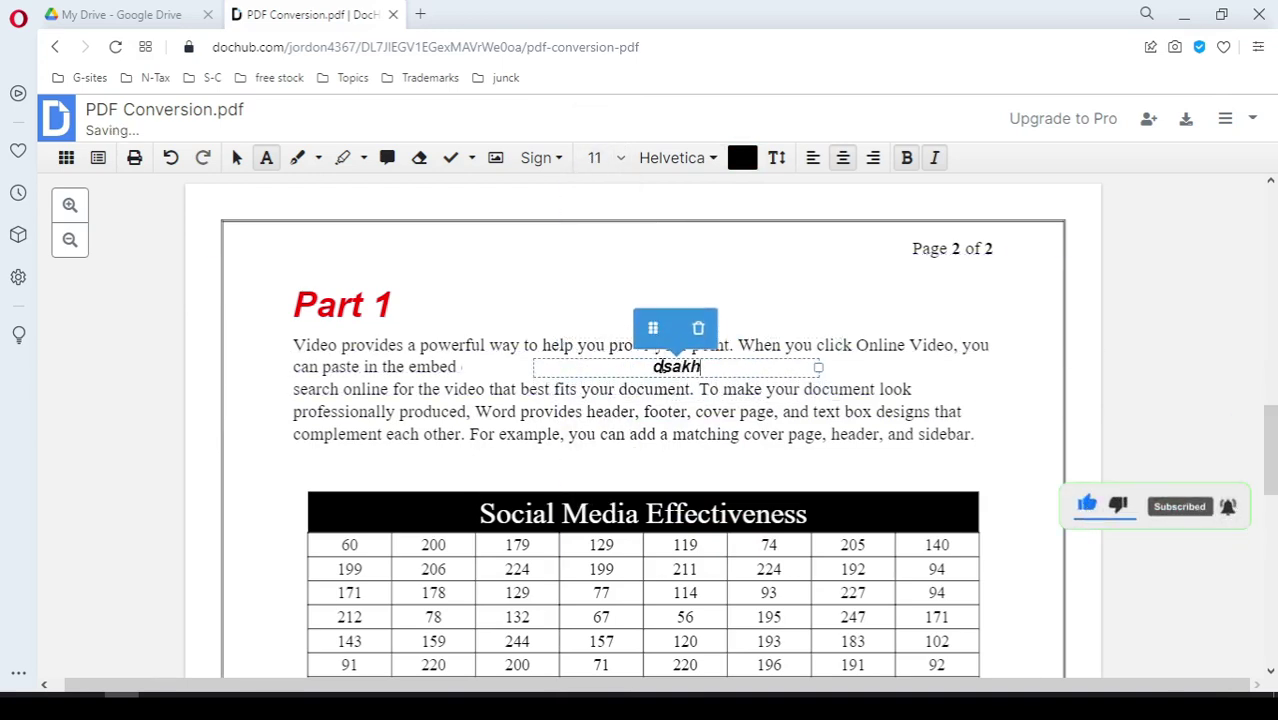
text(sadhlkjlsadj)
Step: Left-align the box text, remove bold and italic, and append 'ljksdlkjlksdlkj'
key(ctrl+a)
click(813, 160)
click(906, 157)
click(934, 157)
click(725, 366)
text(ljksdlkjlksdlkj)
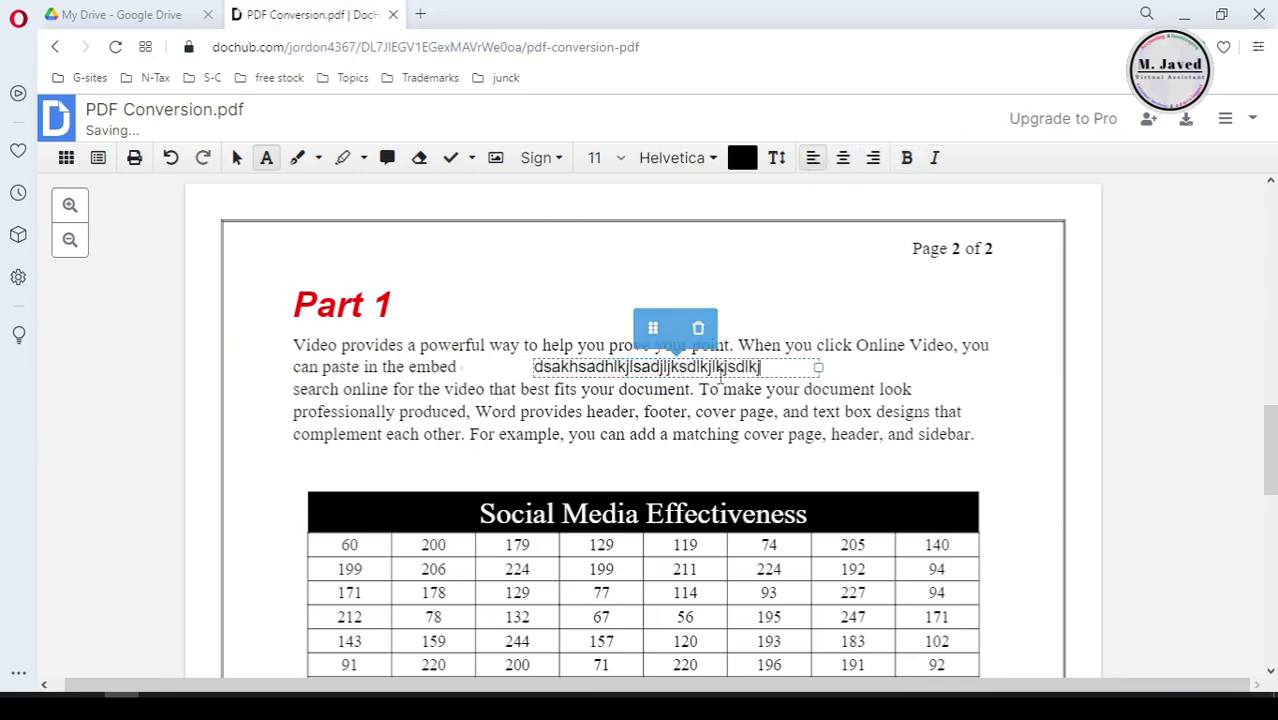
click(673, 436)
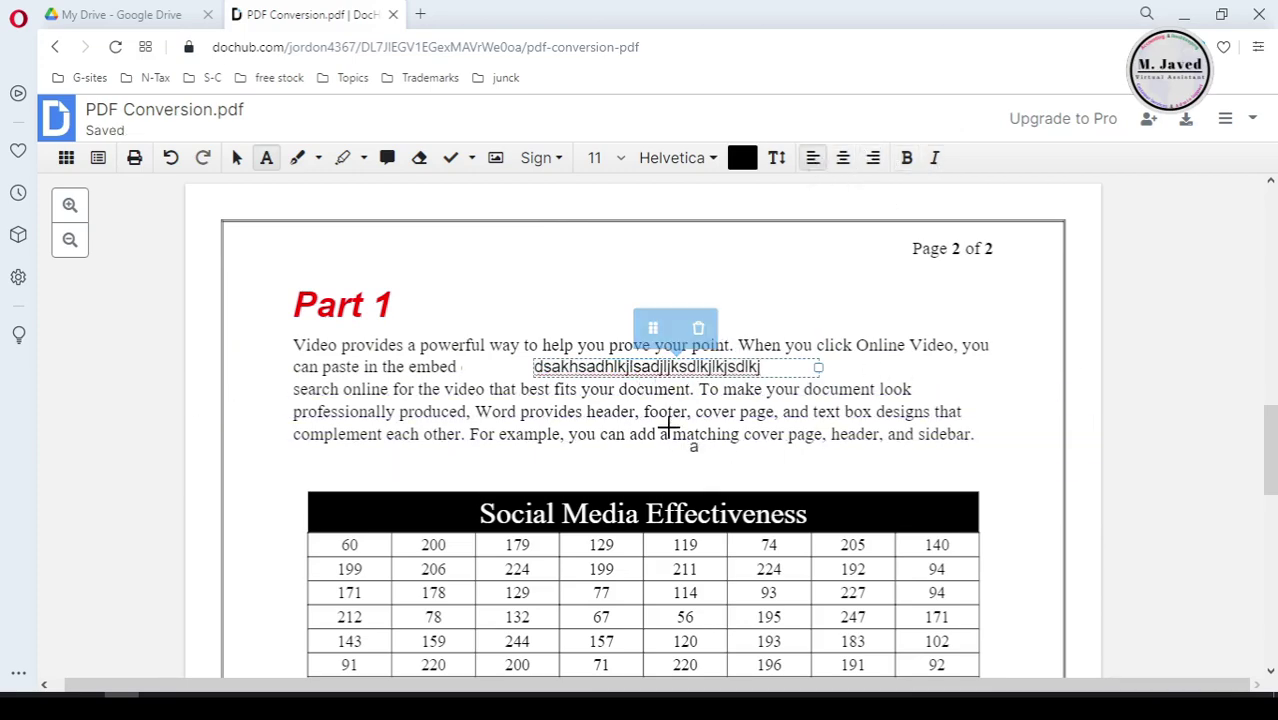
scroll(670, 430, down, 3)
scroll(630, 477, down, 3)
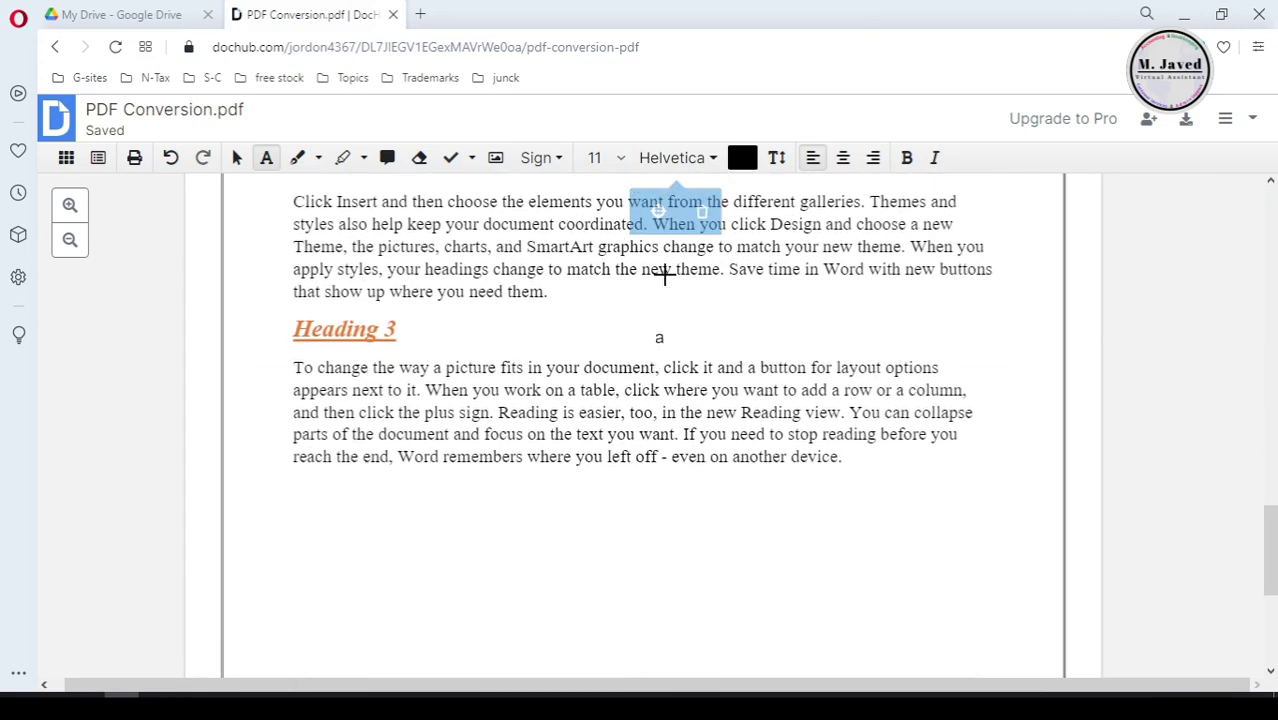
Step: Cover the whole Part 2 paragraph with a whiteout box
scroll(600, 360, up, 2)
click(420, 163)
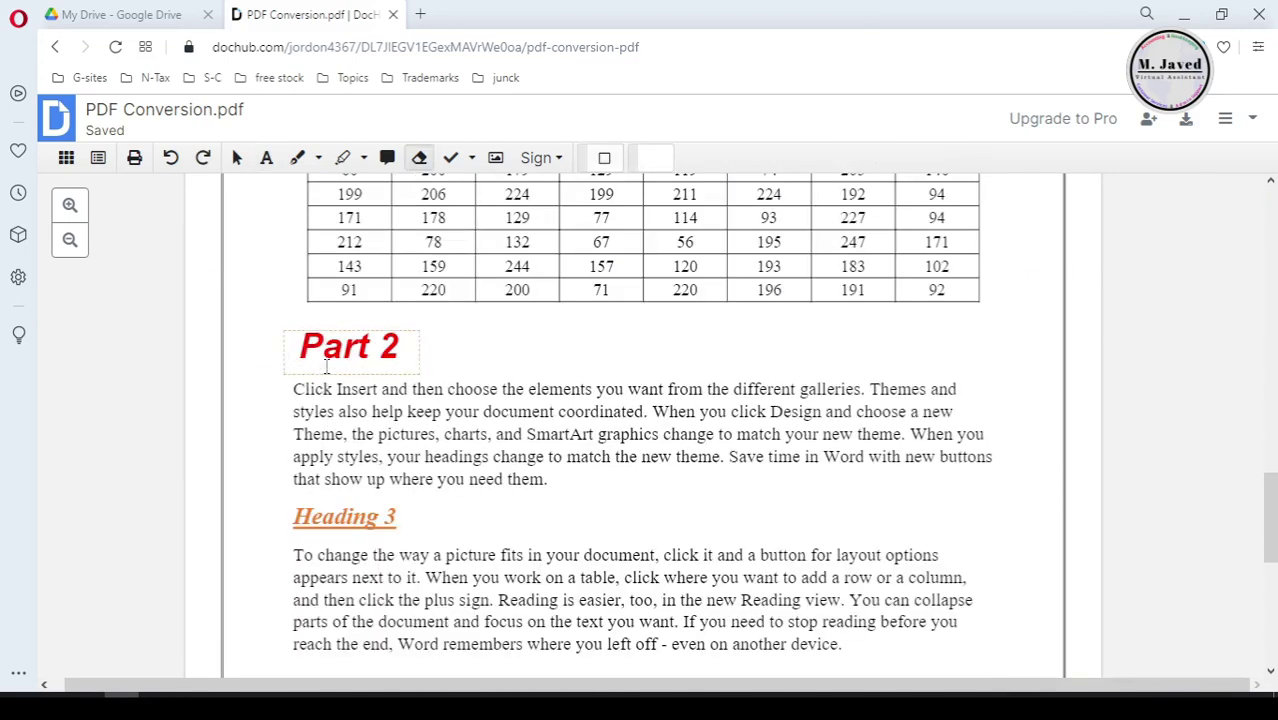
mouse_move(287, 376)
mouse_down()
mouse_move(776, 500)
mouse_move(1022, 496)
mouse_up()
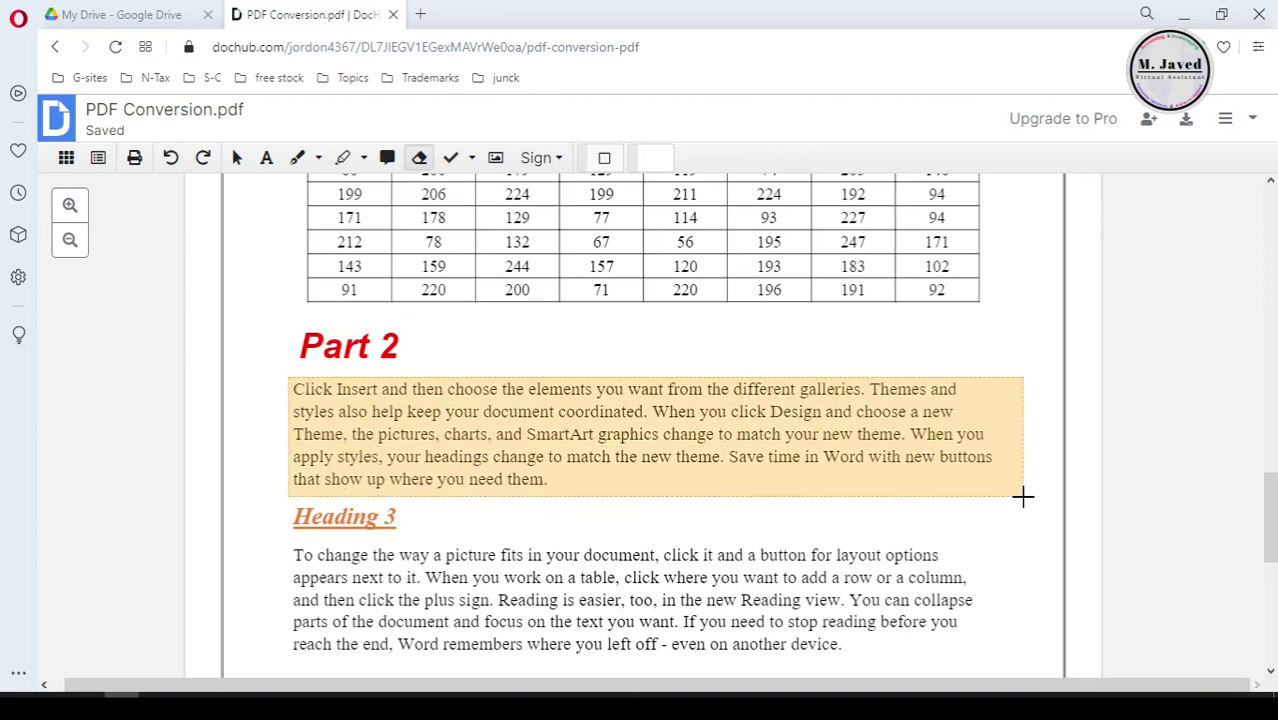
drag(620, 342, 626, 345)
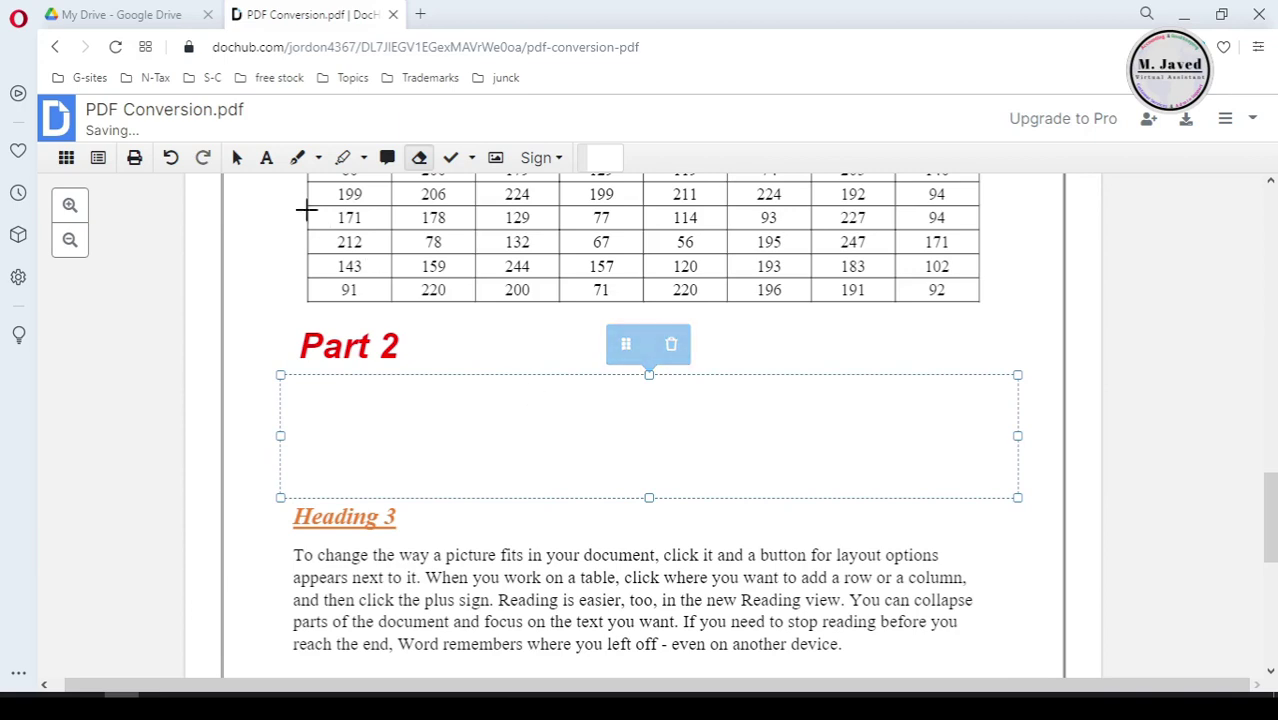
Step: Add a text box of four placeholder lines and move it under the Part 2 heading
click(266, 157)
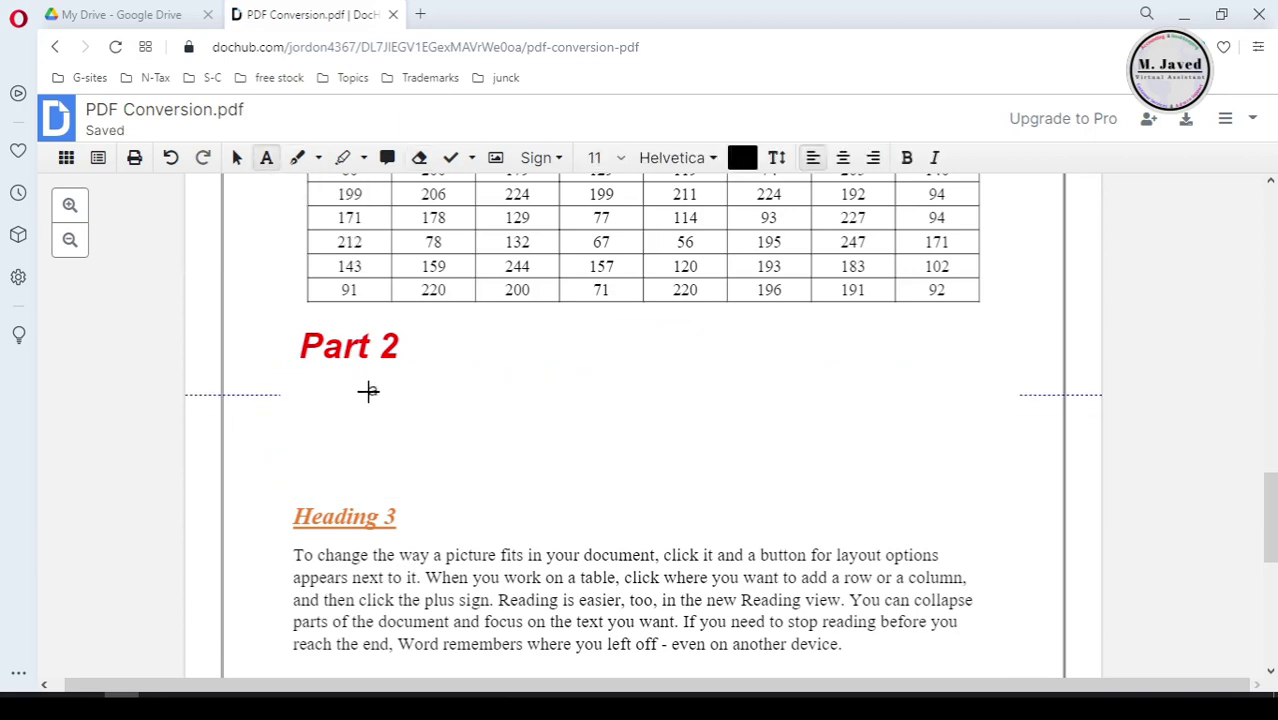
click(368, 391)
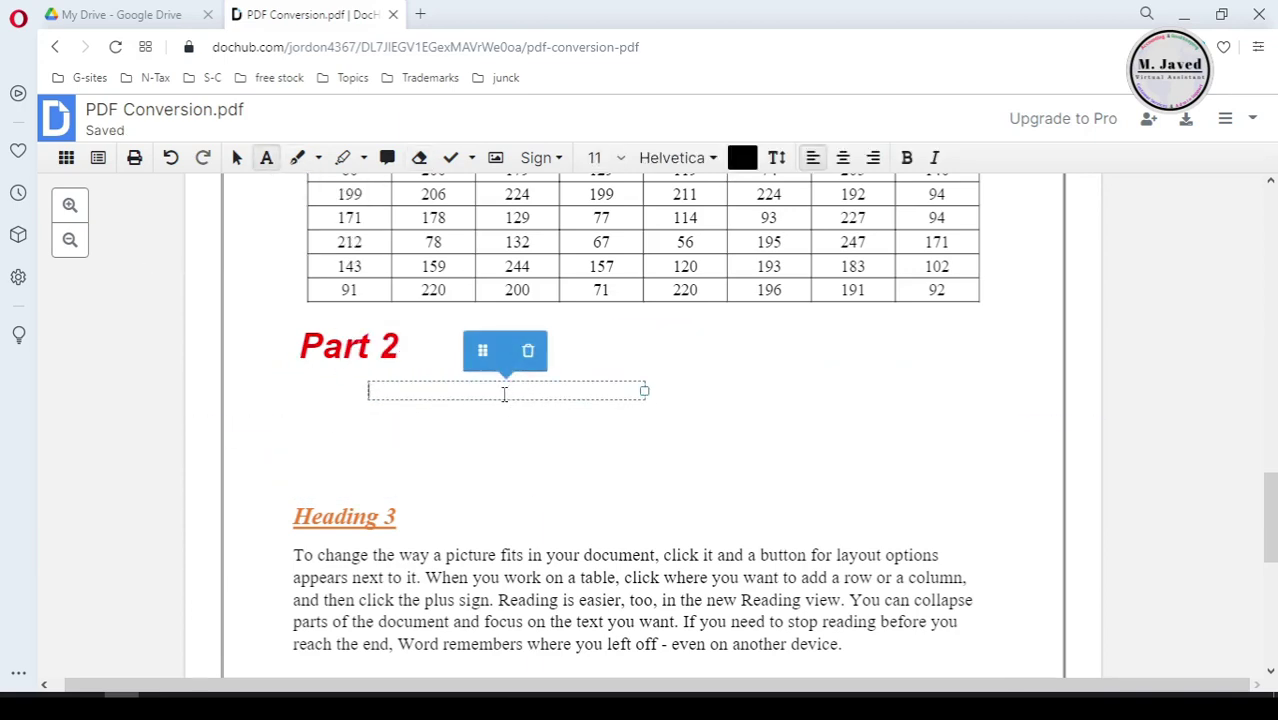
text(sdakhksdhfkhlksd)
key(Return)
text(kjkjsdhlkjlksd)
key(Return)
key(Return)
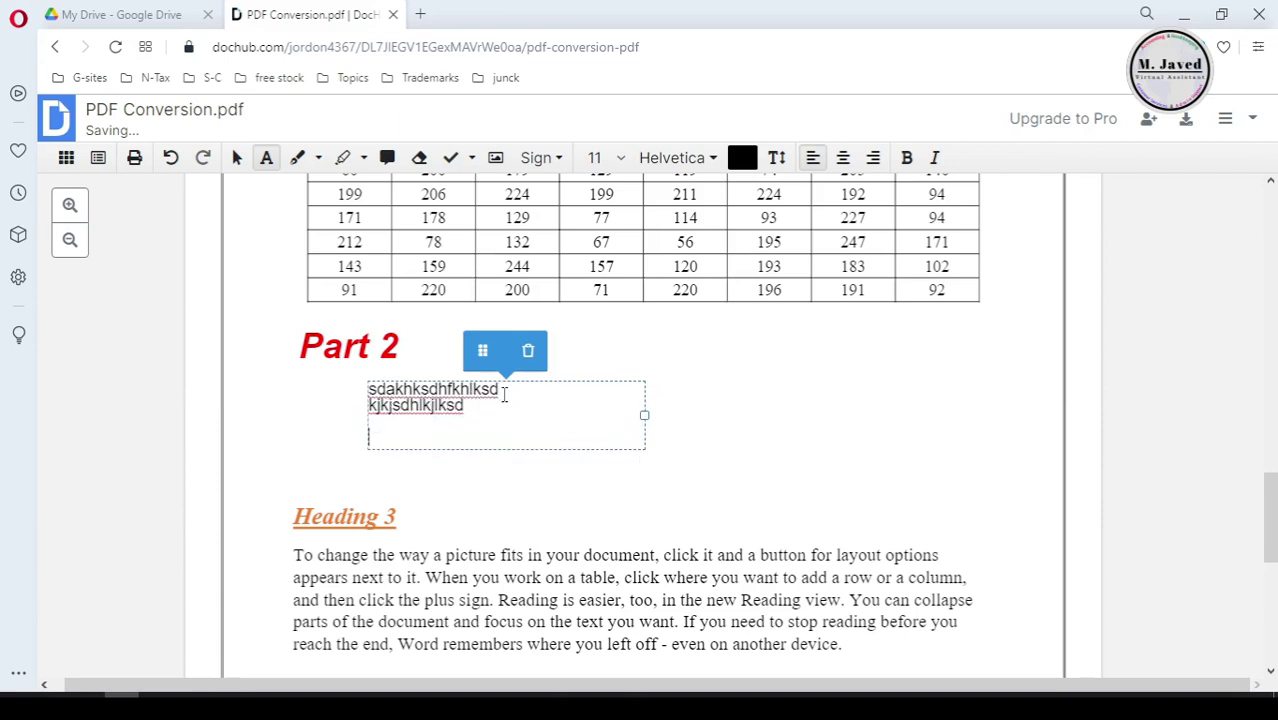
text(kljhlkdjlkjlksad)
key(Return)
text(akjsjkhsdlkjsdf)
key(Return)
drag(483, 348, 411, 339)
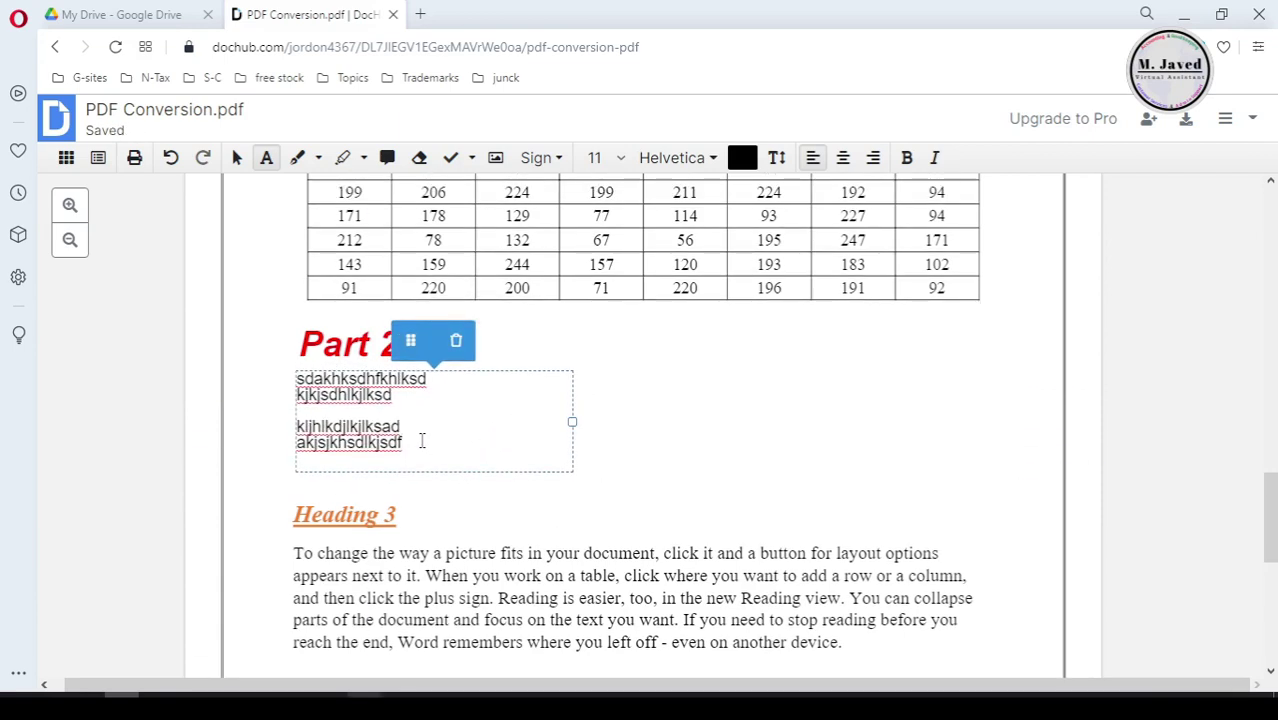
scroll(421, 441, up, 10)
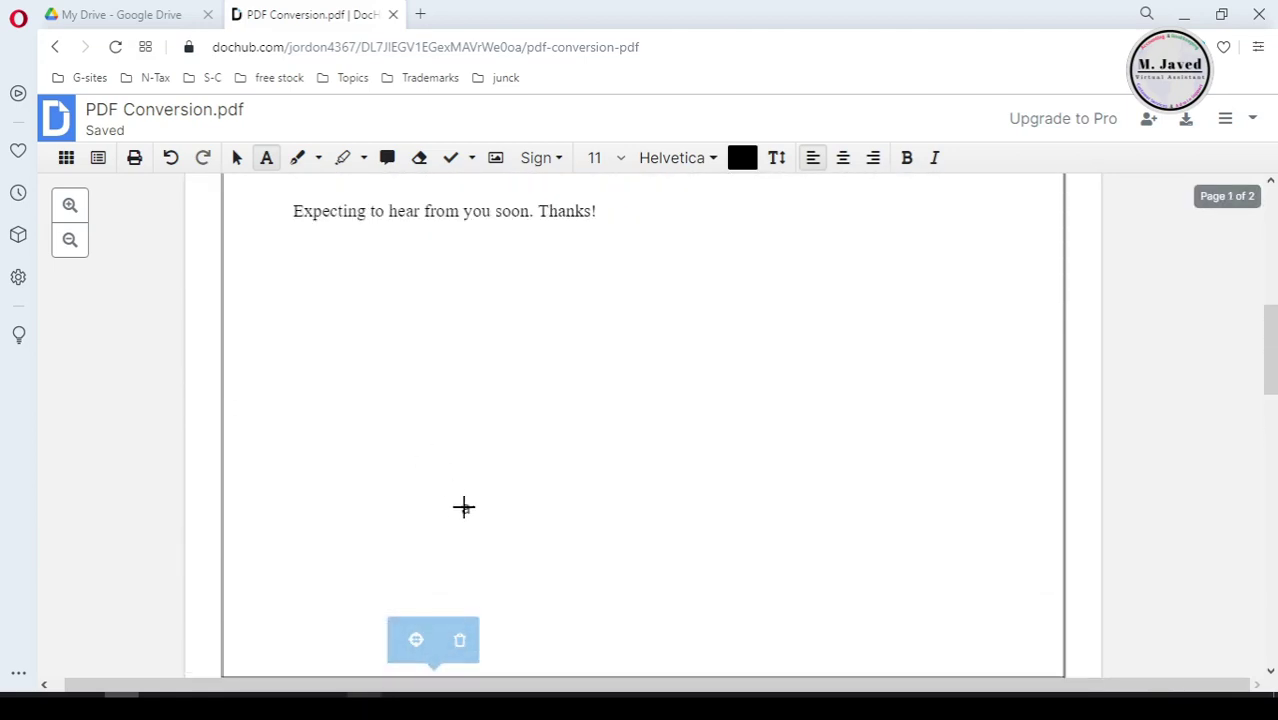
Step: Insert the ocean-themed banner image below the 'Thanks!' line on page 1
click(495, 165)
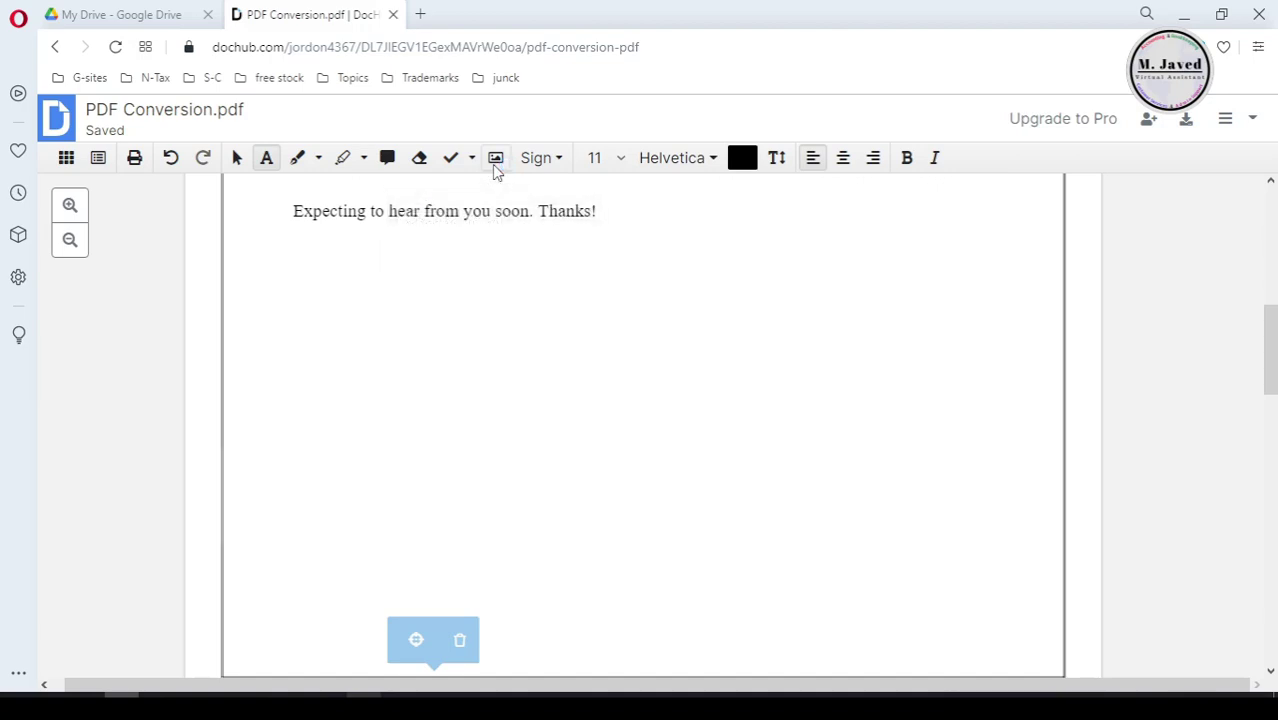
click(454, 410)
click(575, 601)
click(560, 410)
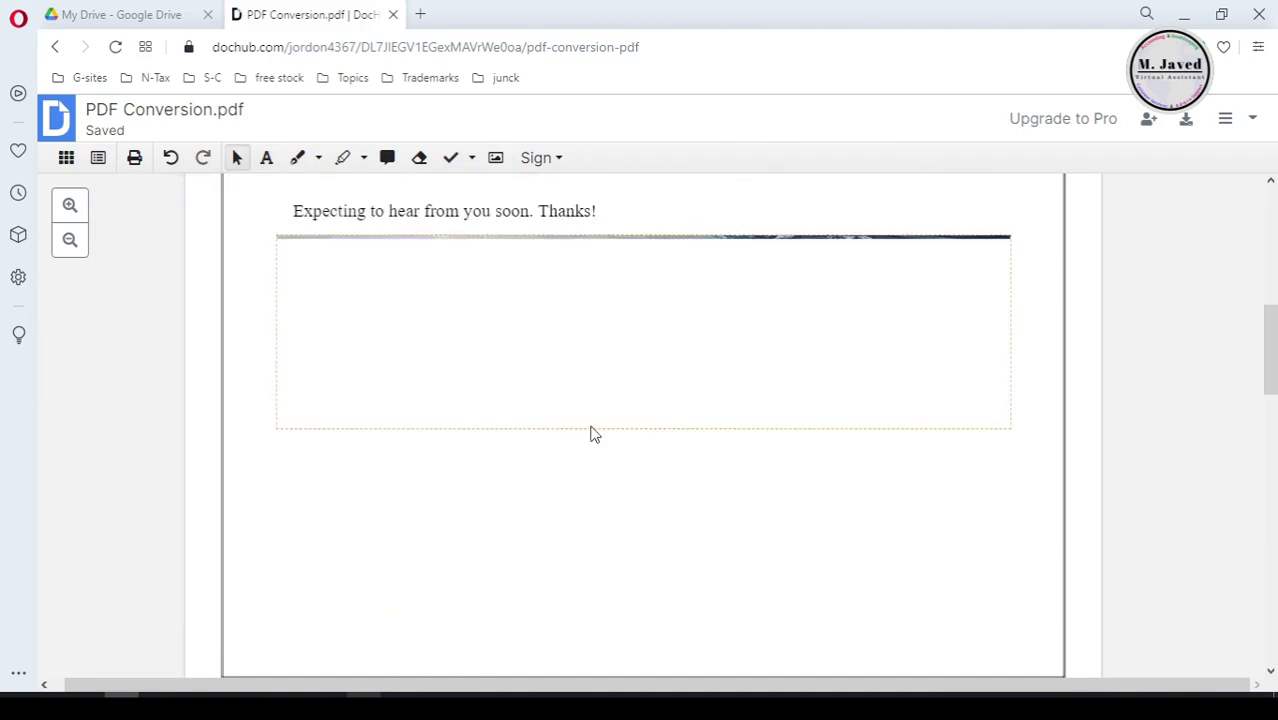
scroll(578, 377, up, 1)
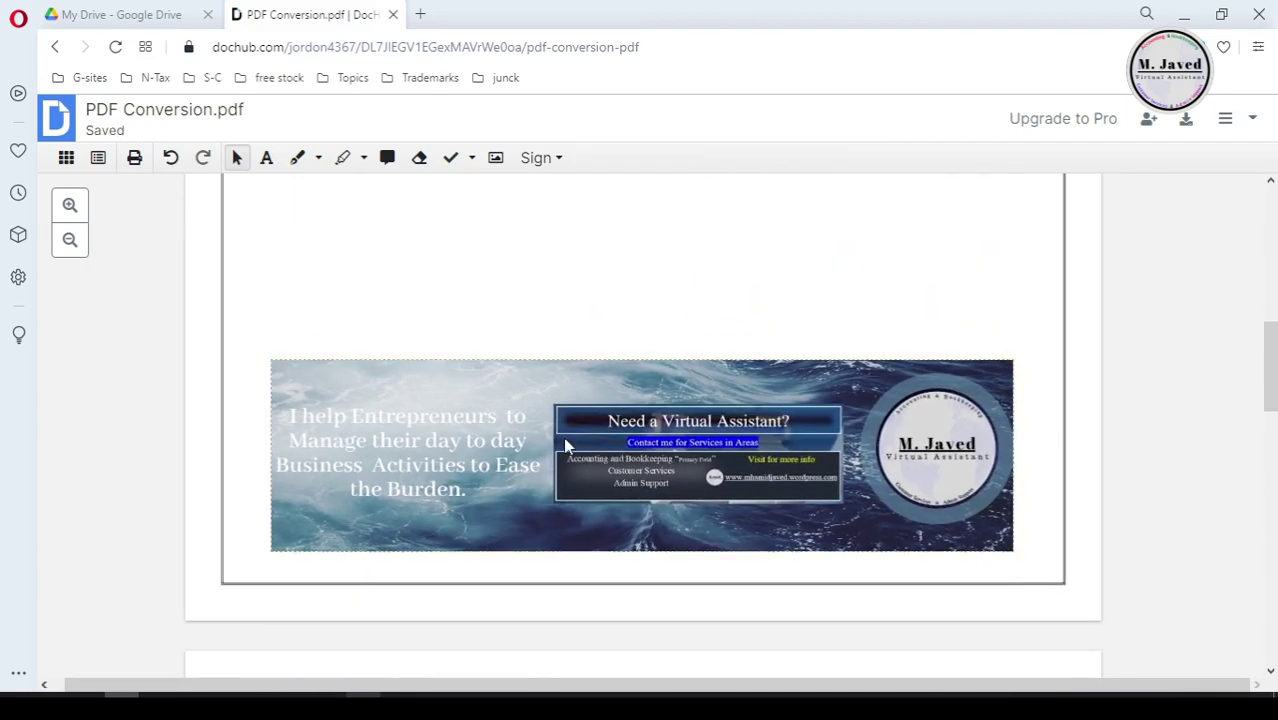
scroll(562, 437, down, 10)
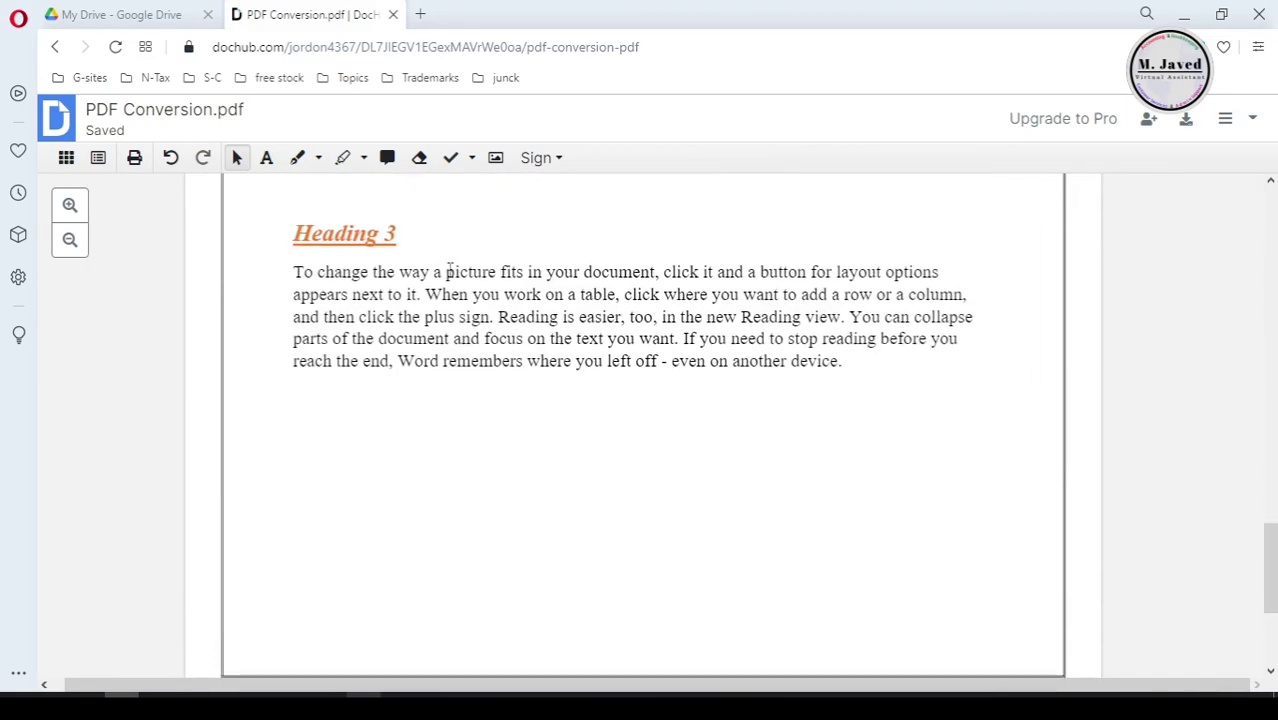
Step: Zoom in three levels on the document, then back out to normal size
click(67, 206)
click(69, 206)
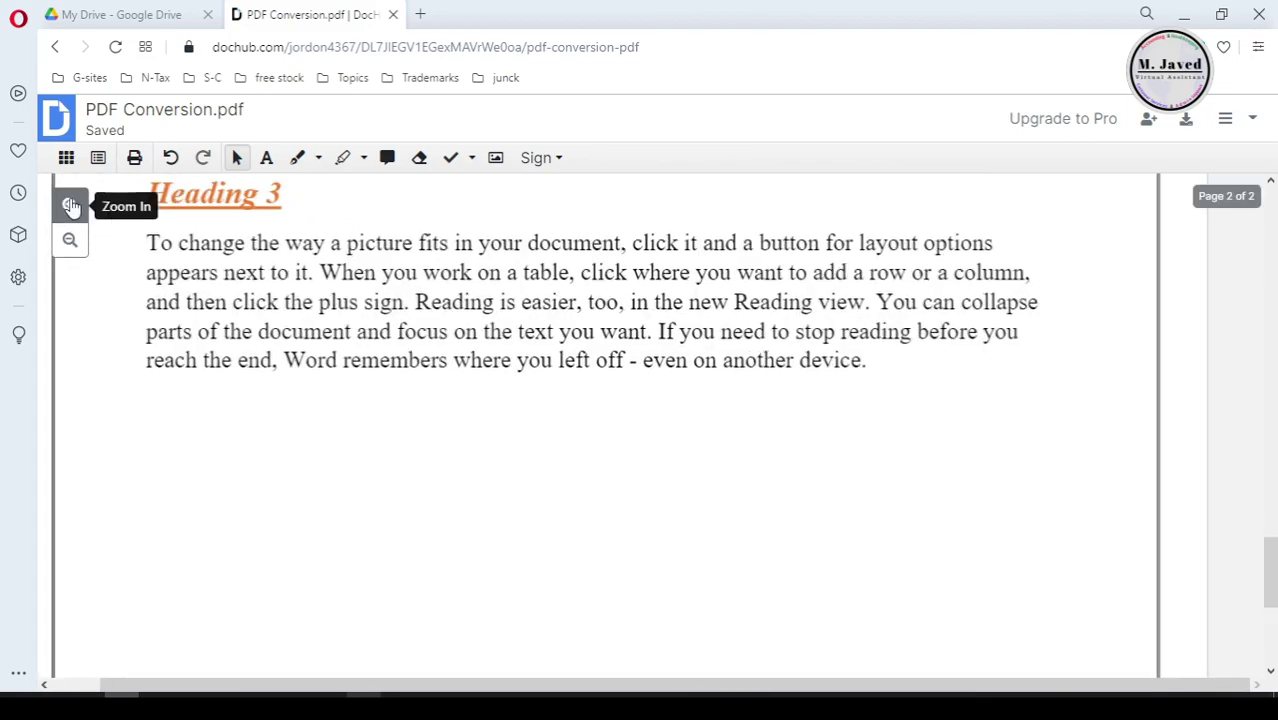
click(69, 206)
click(68, 240)
click(68, 240)
click(68, 240)
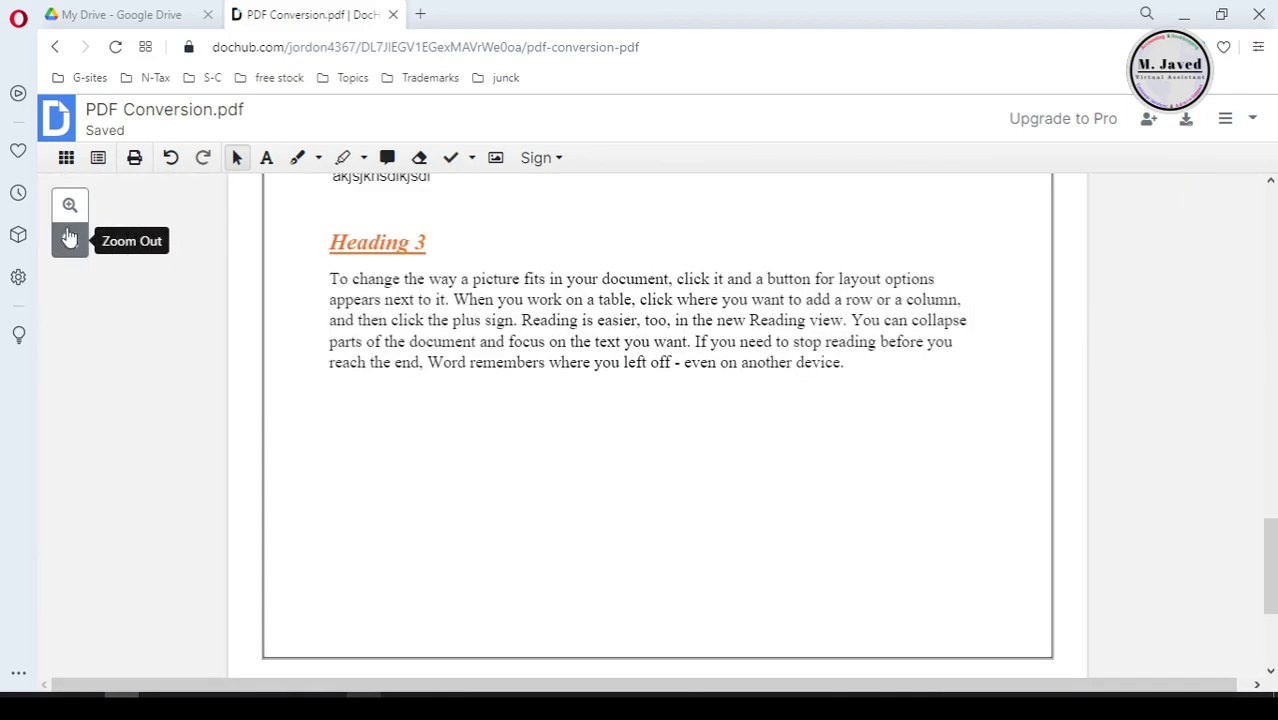
click(68, 240)
scroll(615, 405, up, 4)
scroll(615, 400, down, 4)
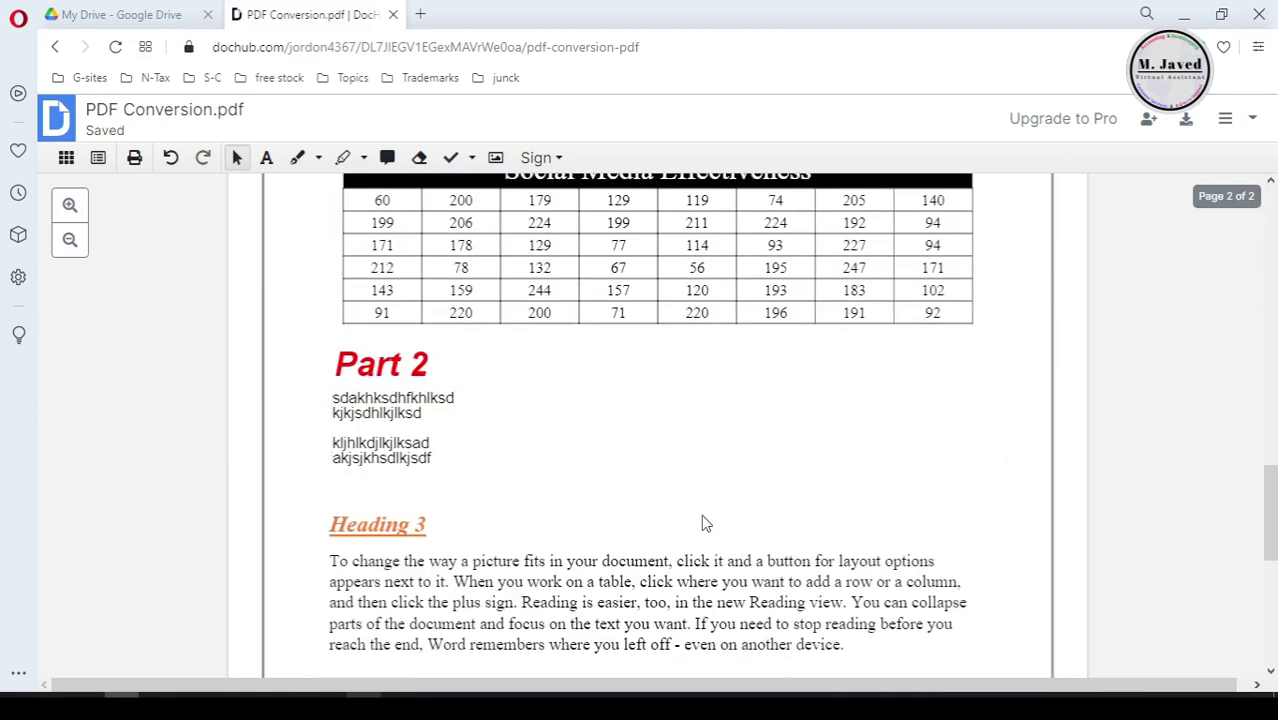
Step: Highlight the phrase 'appears next to it. When you work' in the Heading 3 paragraph
click(343, 160)
drag(330, 299, 562, 302)
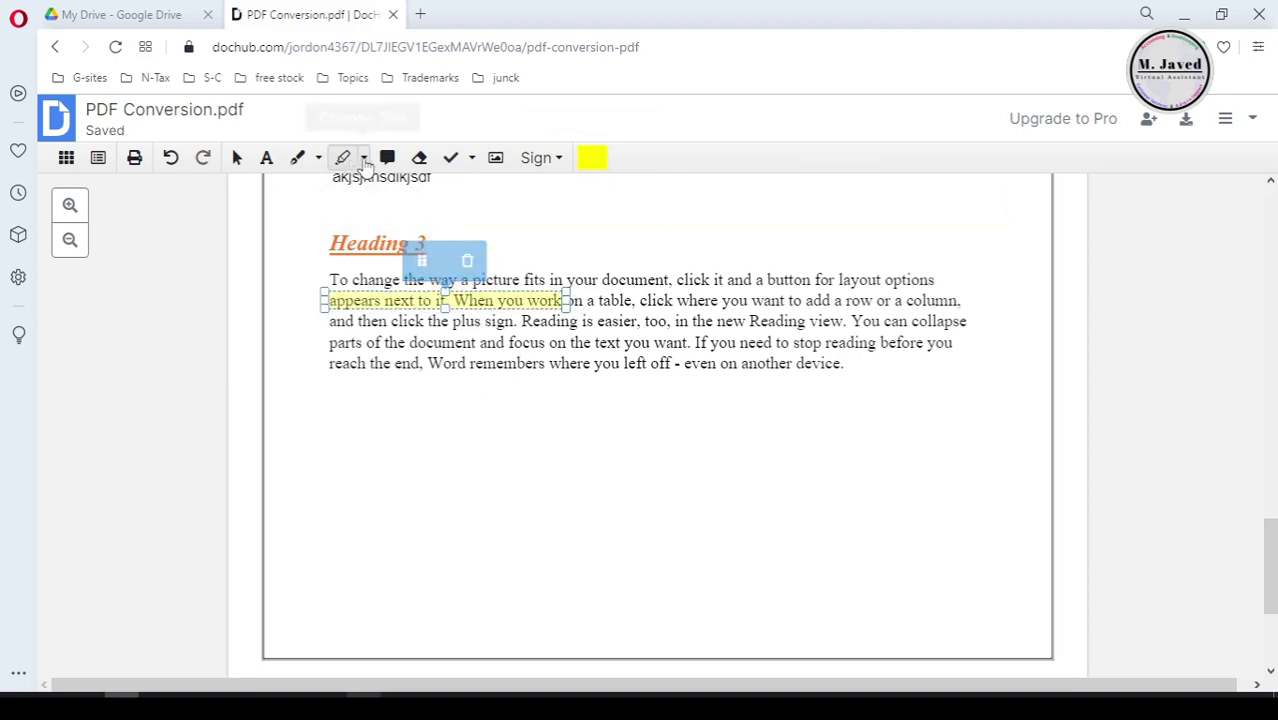
click(365, 163)
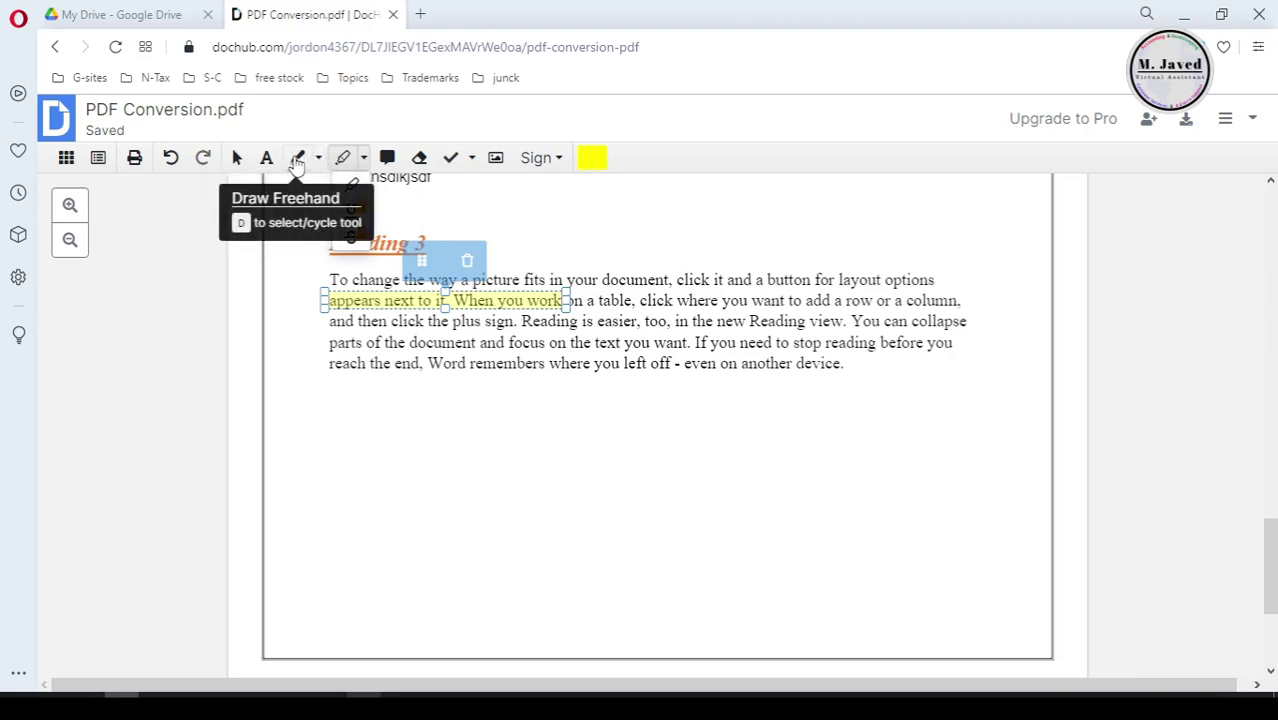
Step: Draw a rectangle below the Heading 3 paragraph and delete the stray scribble
click(317, 158)
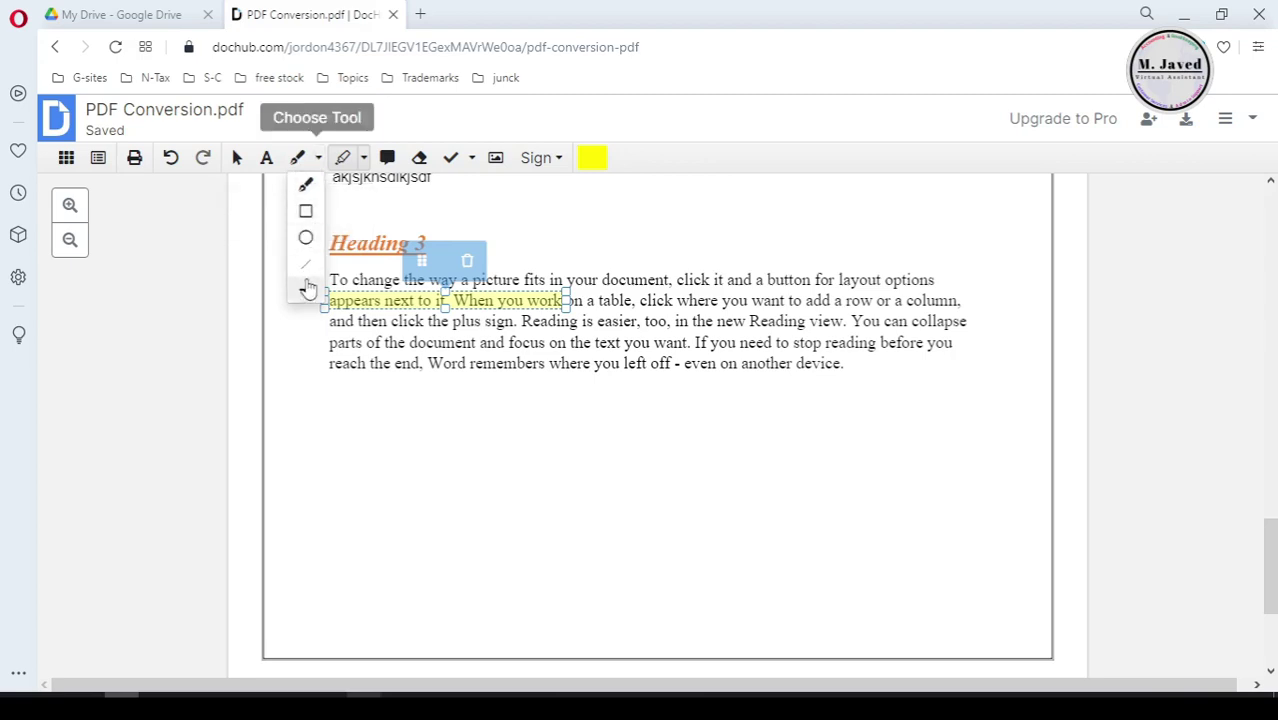
click(306, 211)
mouse_move(353, 412)
mouse_down()
mouse_move(465, 417)
mouse_move(590, 517)
mouse_move(605, 486)
mouse_move(613, 526)
mouse_up()
drag(458, 378, 433, 367)
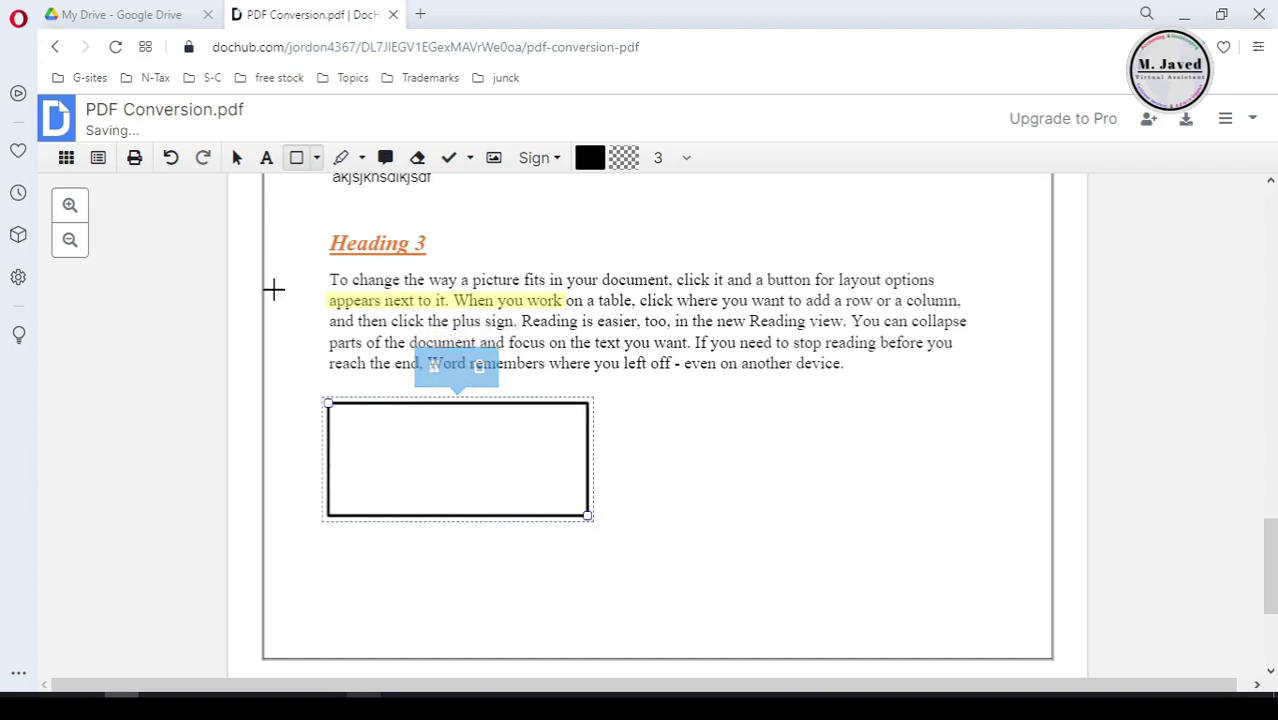
click(317, 160)
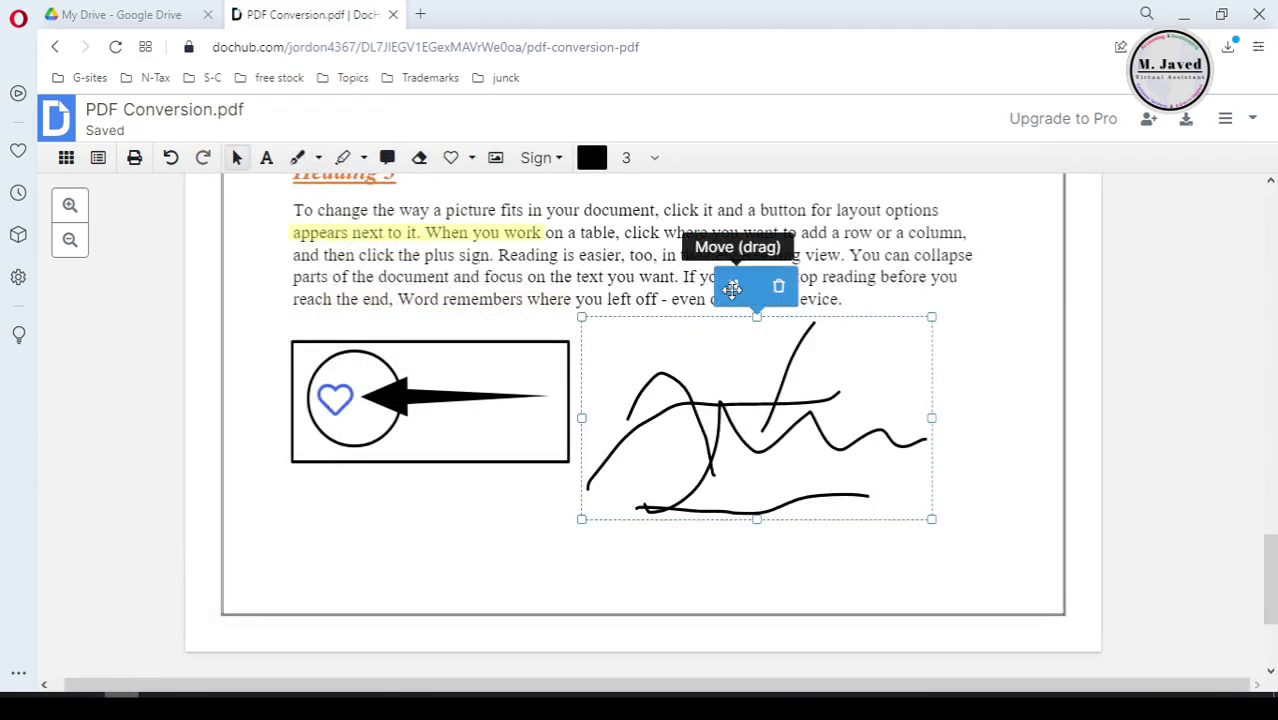
click(779, 286)
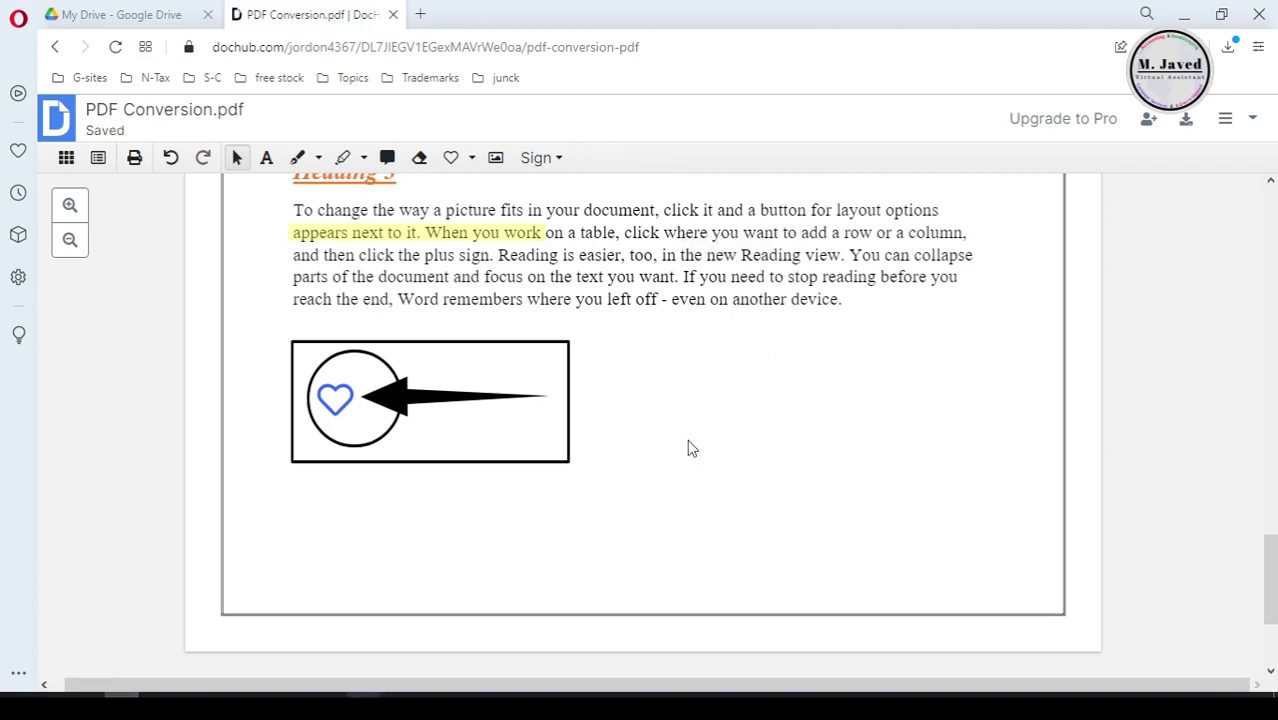
click(540, 158)
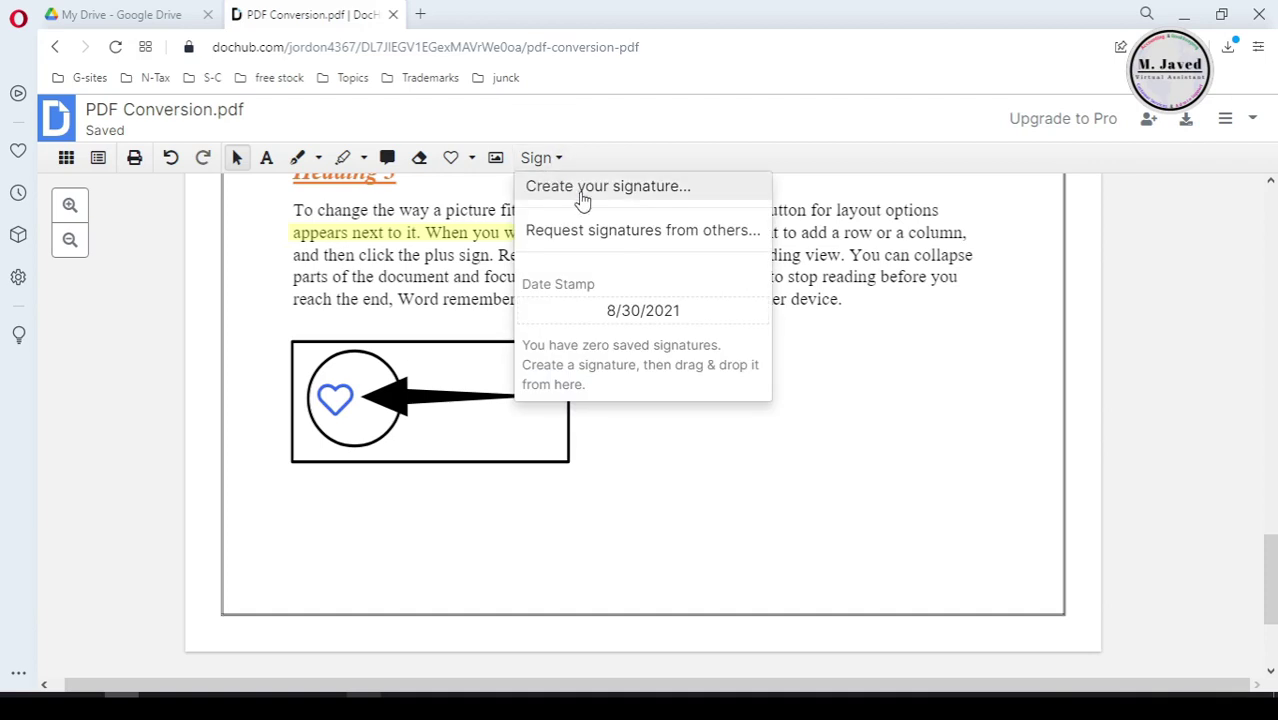
Step: Place a signature field below the heart-and-arrow box and start creating its signature
click(562, 162)
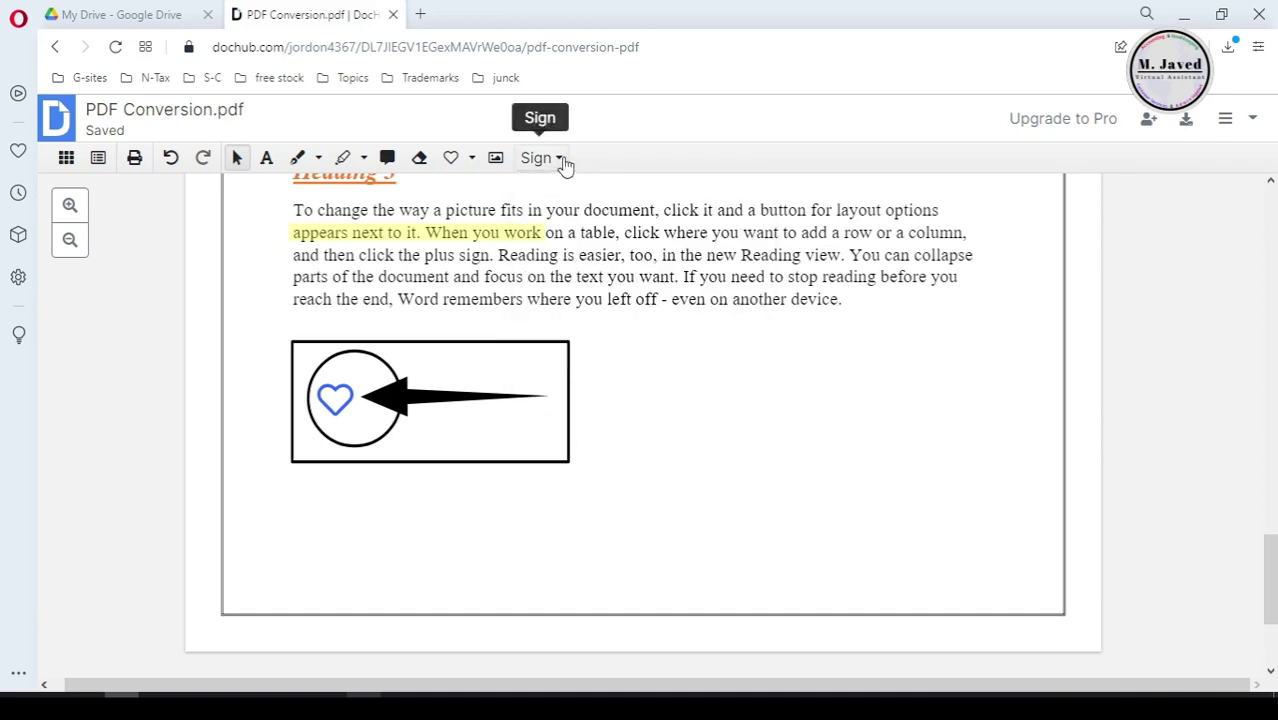
click(98, 157)
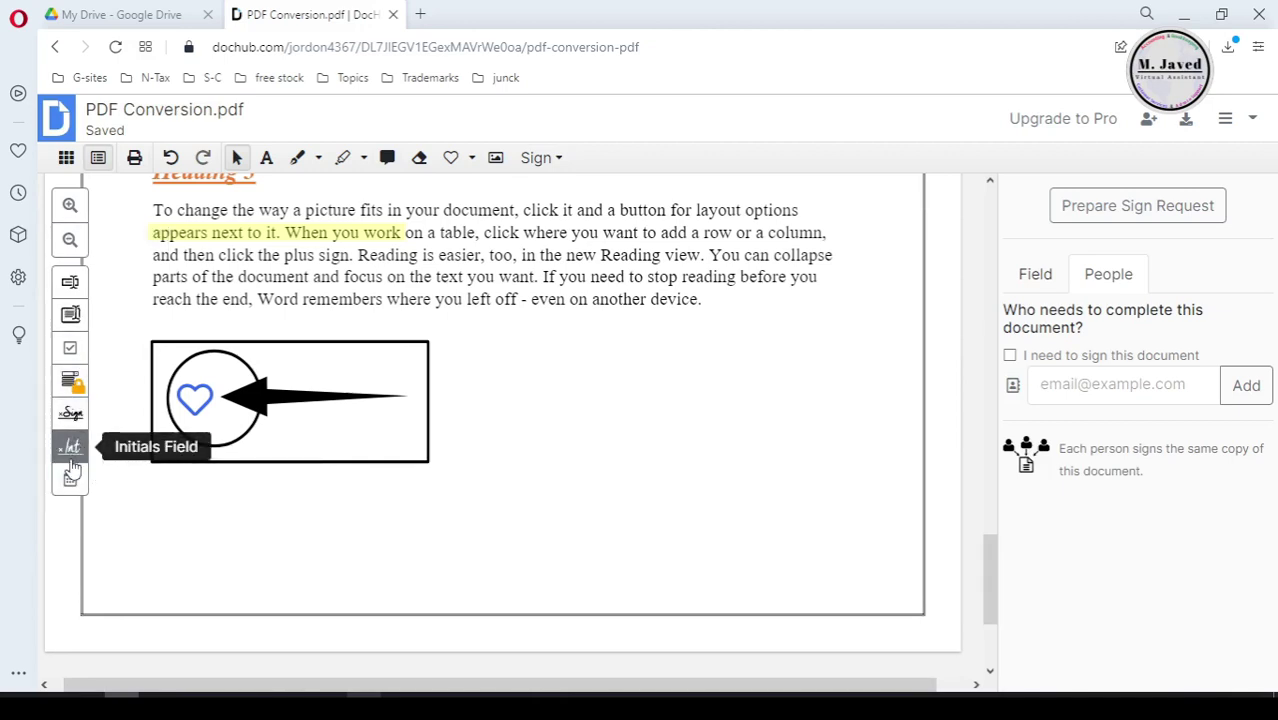
click(70, 415)
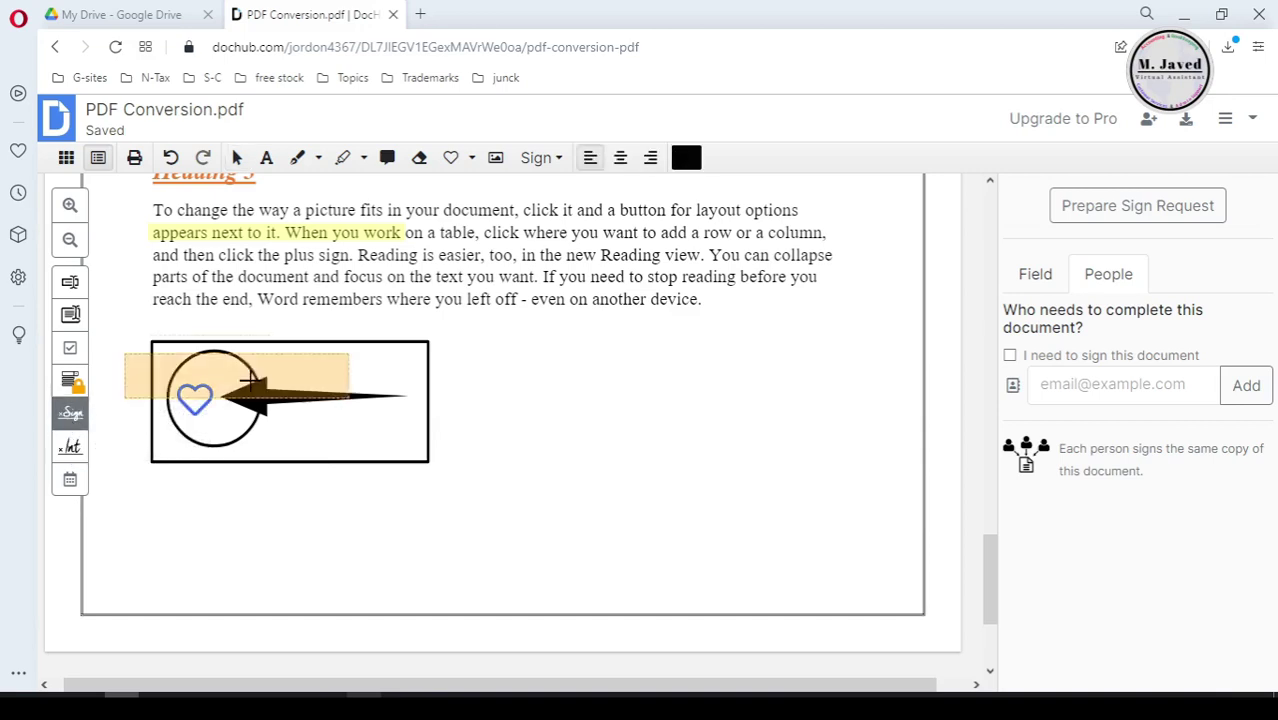
click(648, 553)
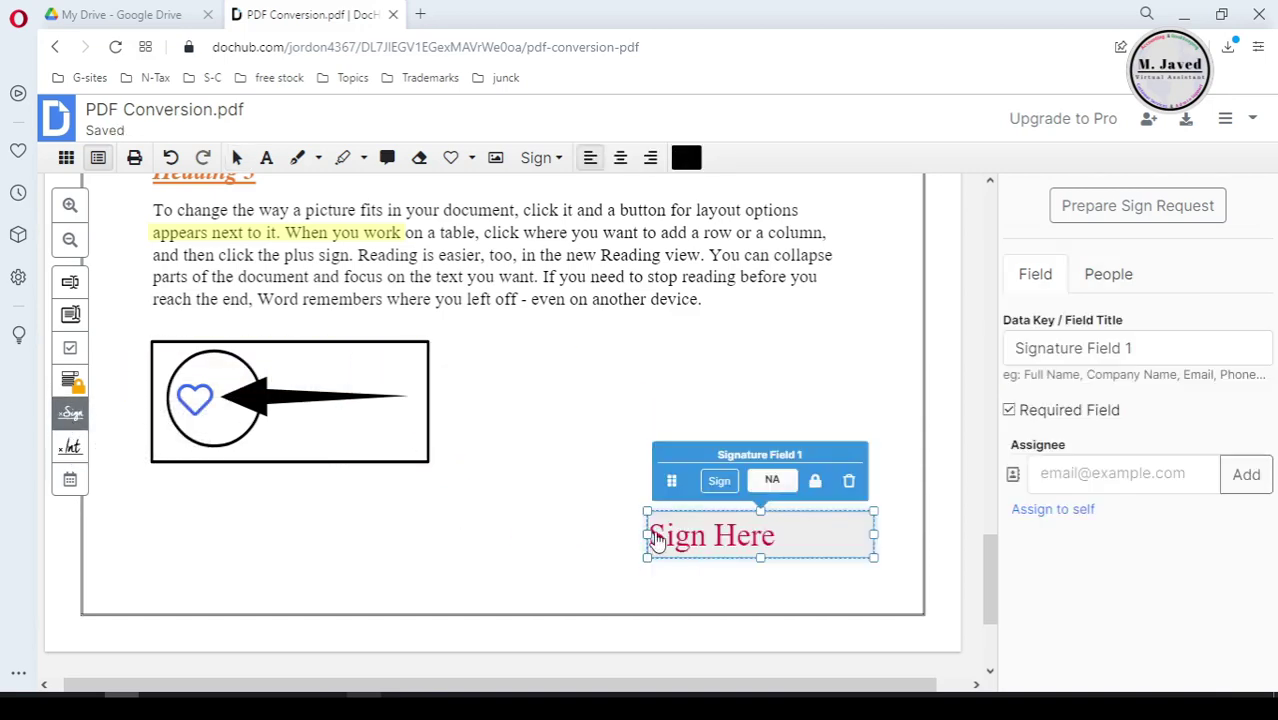
drag(638, 468, 661, 473)
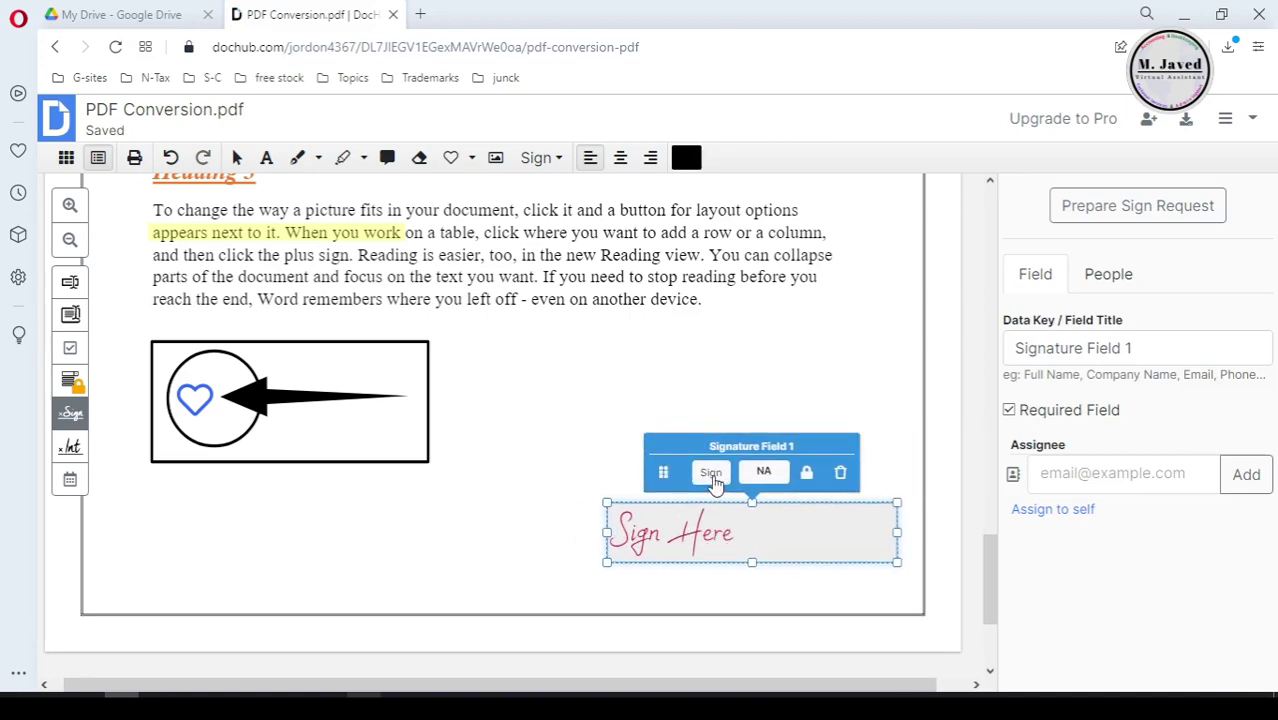
click(712, 474)
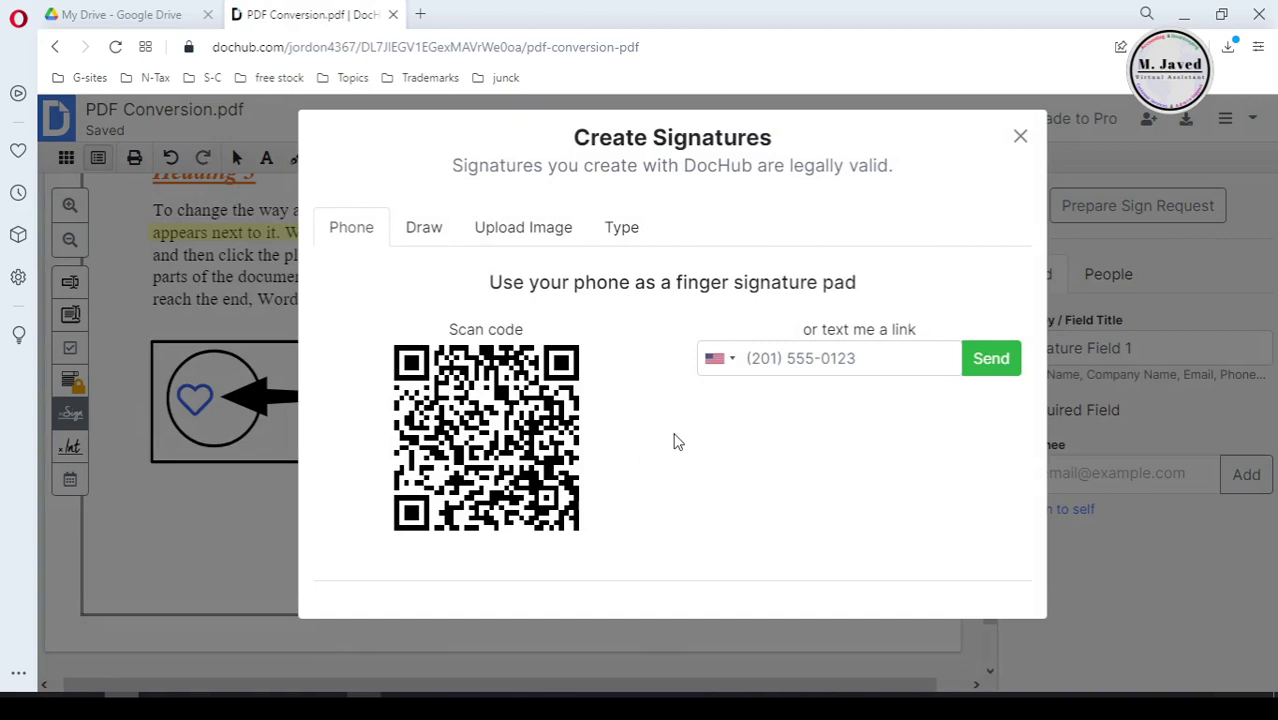
Step: Type the signer's name as a flowing cursive signature and save it as the default
click(425, 235)
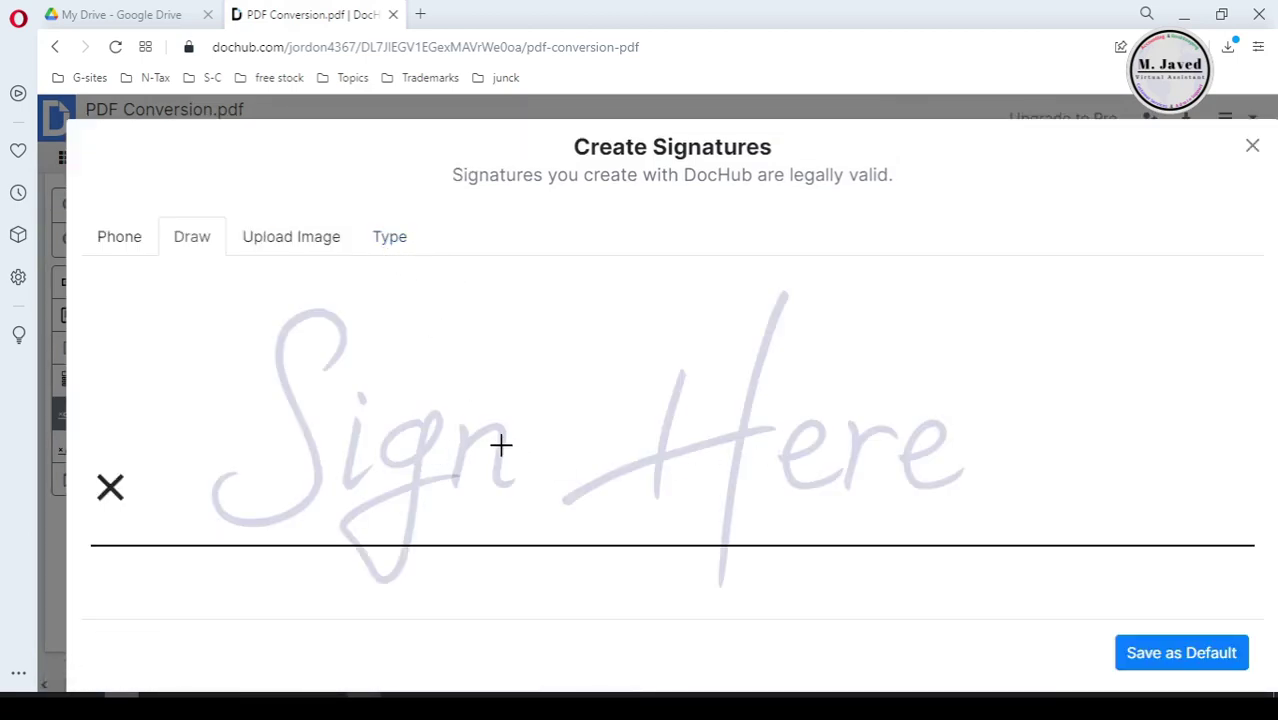
click(281, 242)
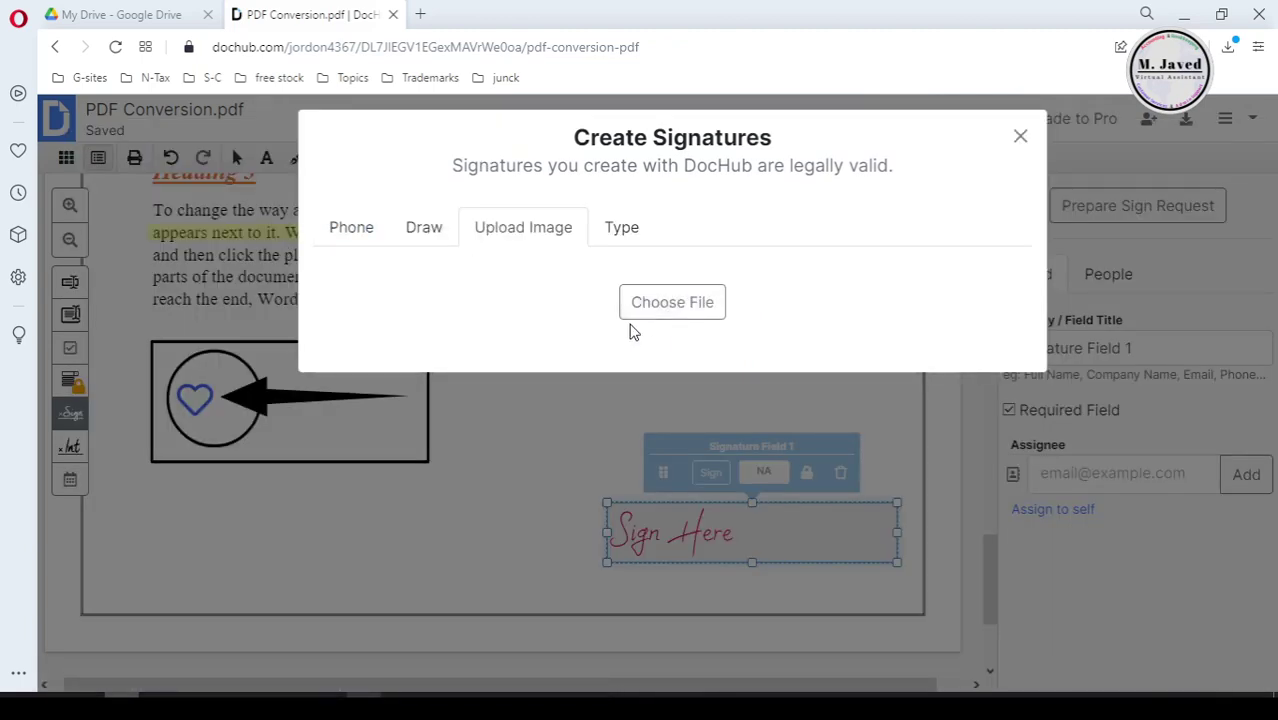
click(621, 230)
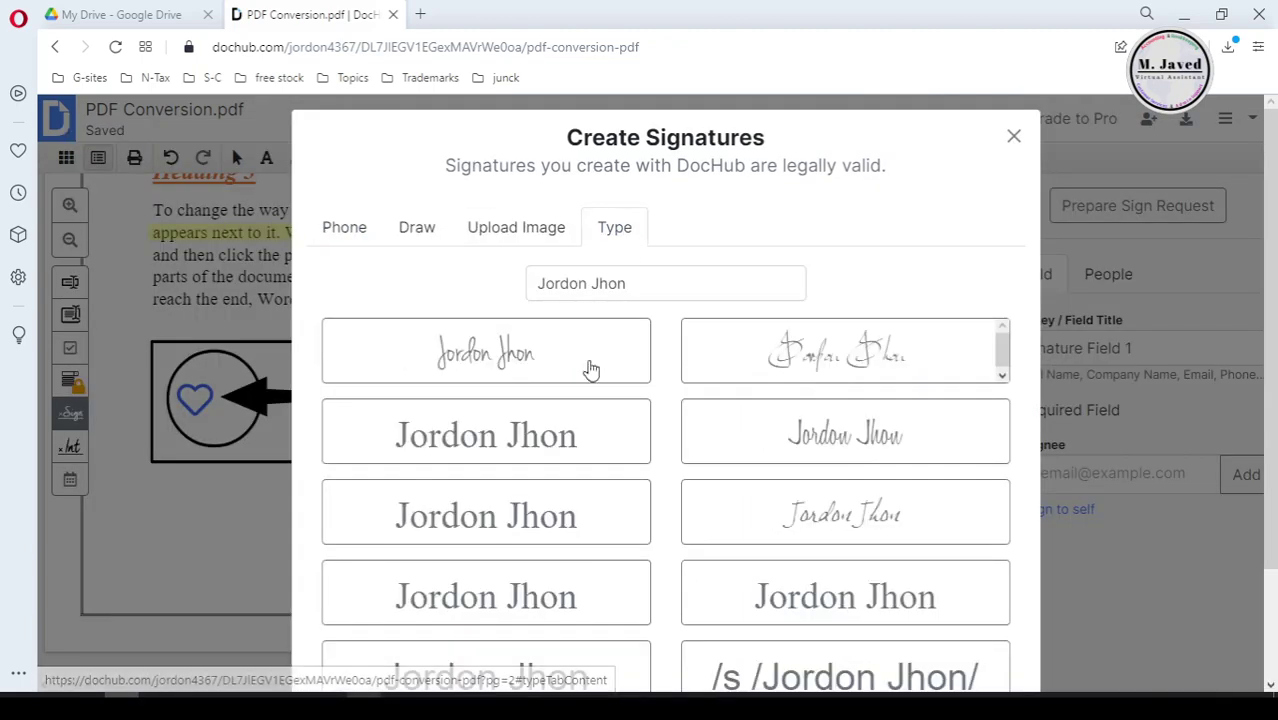
drag(628, 284, 527, 289)
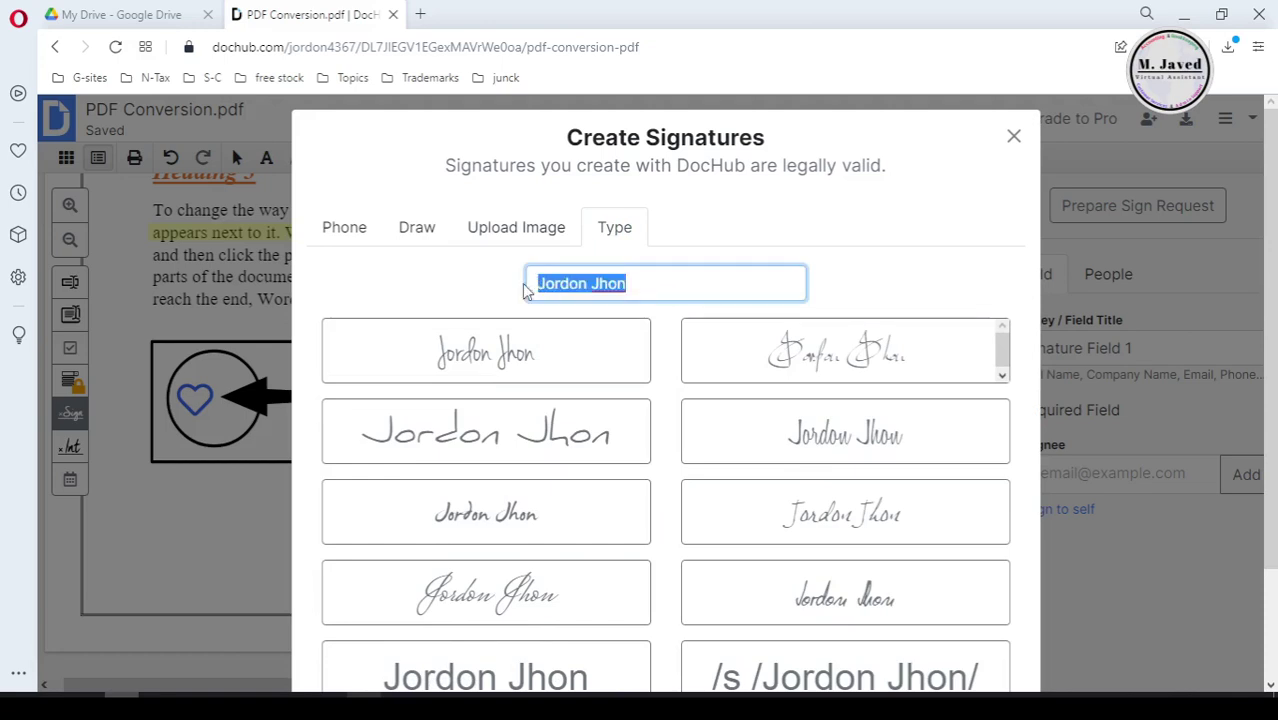
text(M. Javed VA)
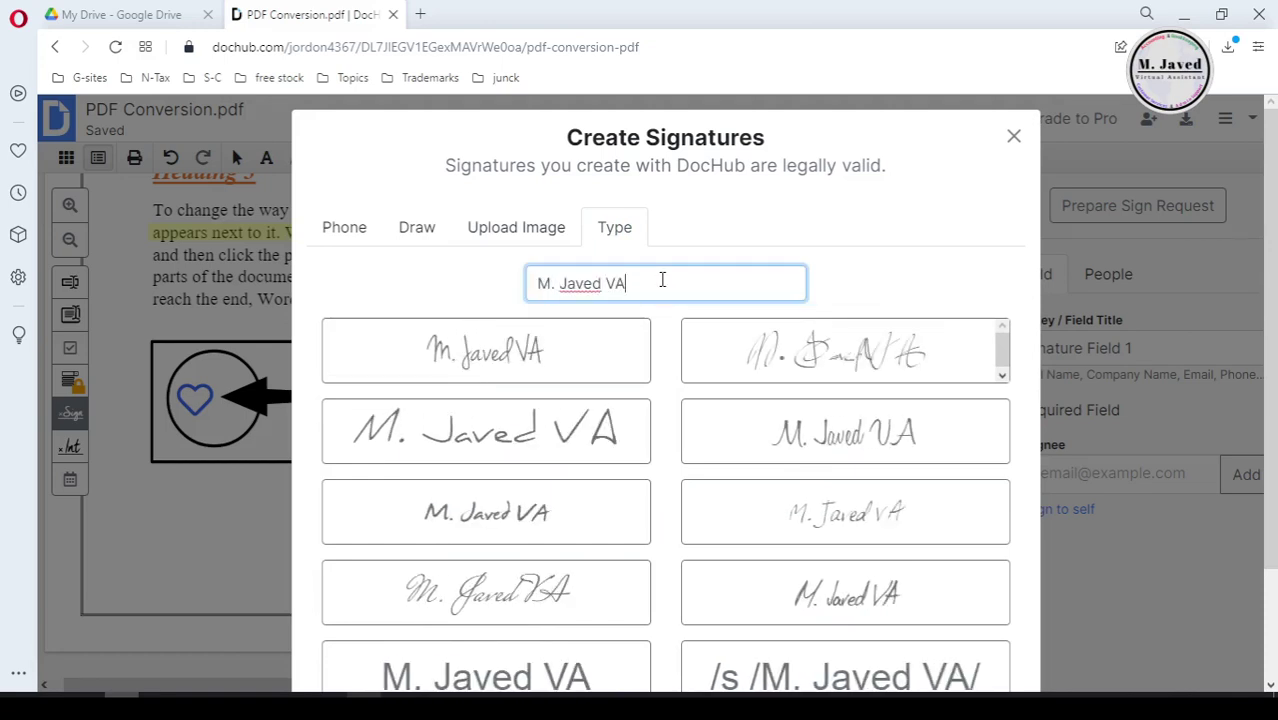
scroll(901, 566, down, 1)
scroll(807, 437, up, 1)
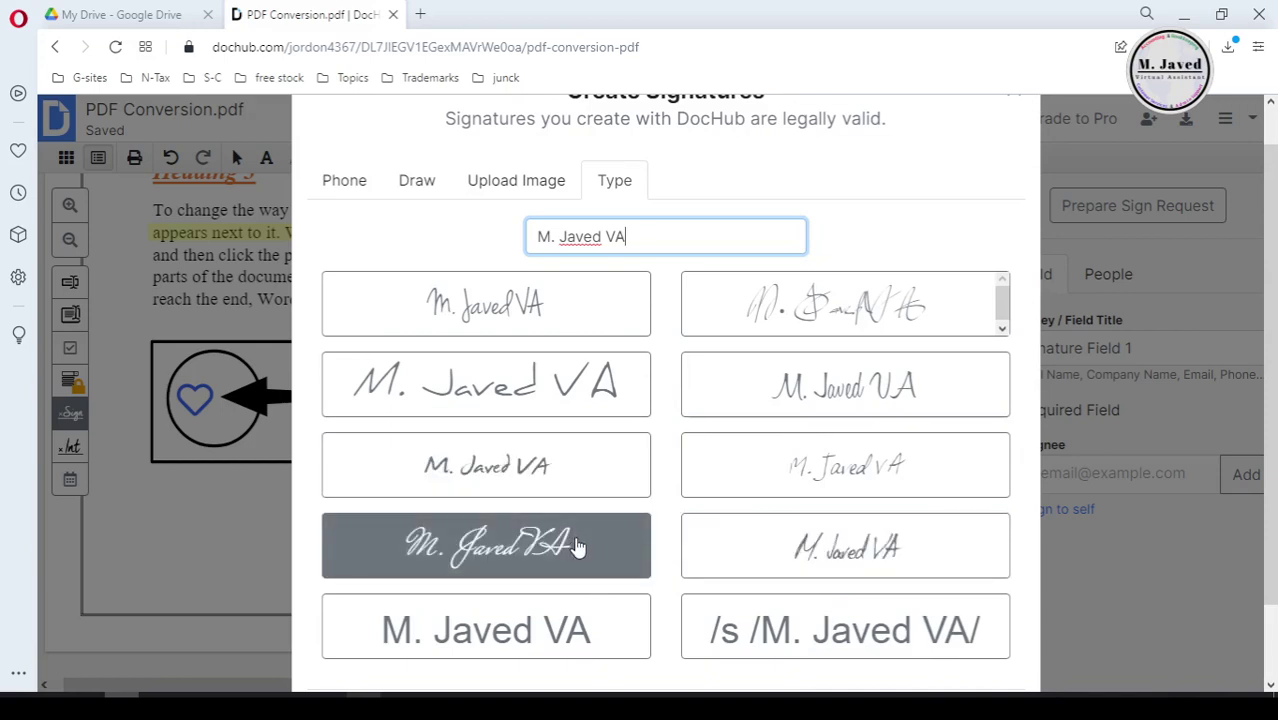
click(549, 543)
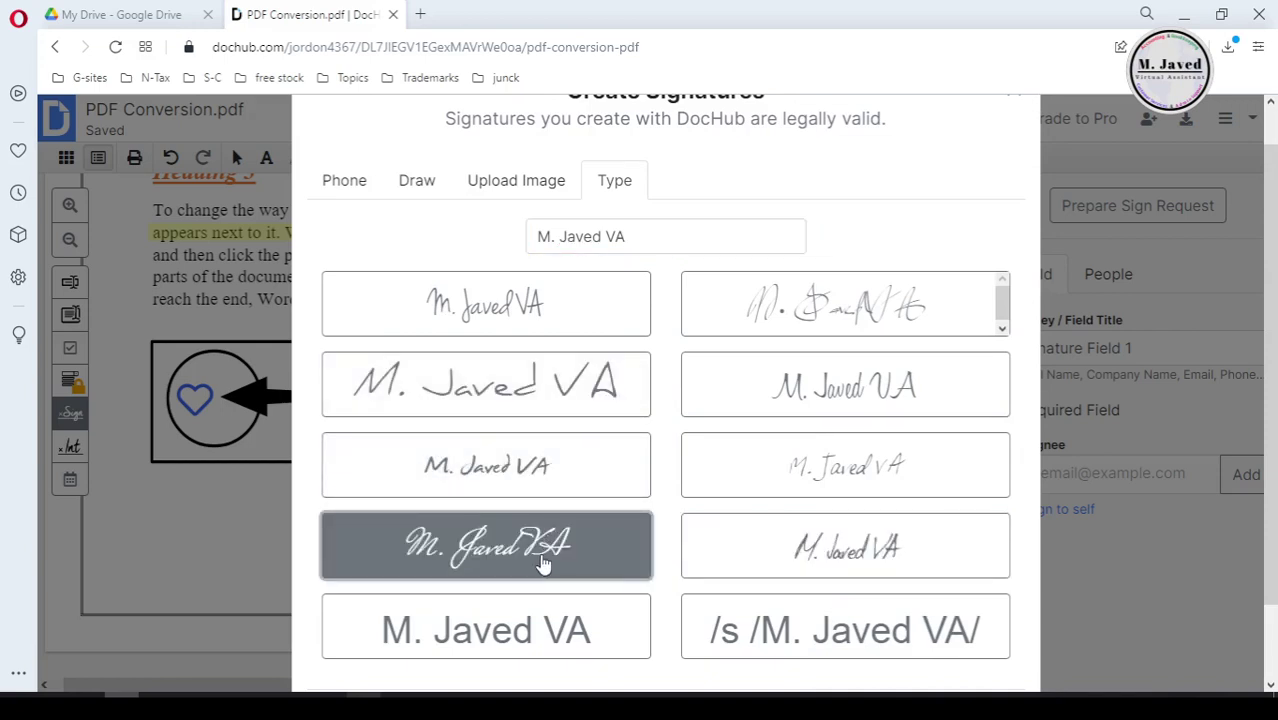
scroll(770, 540, down, 1)
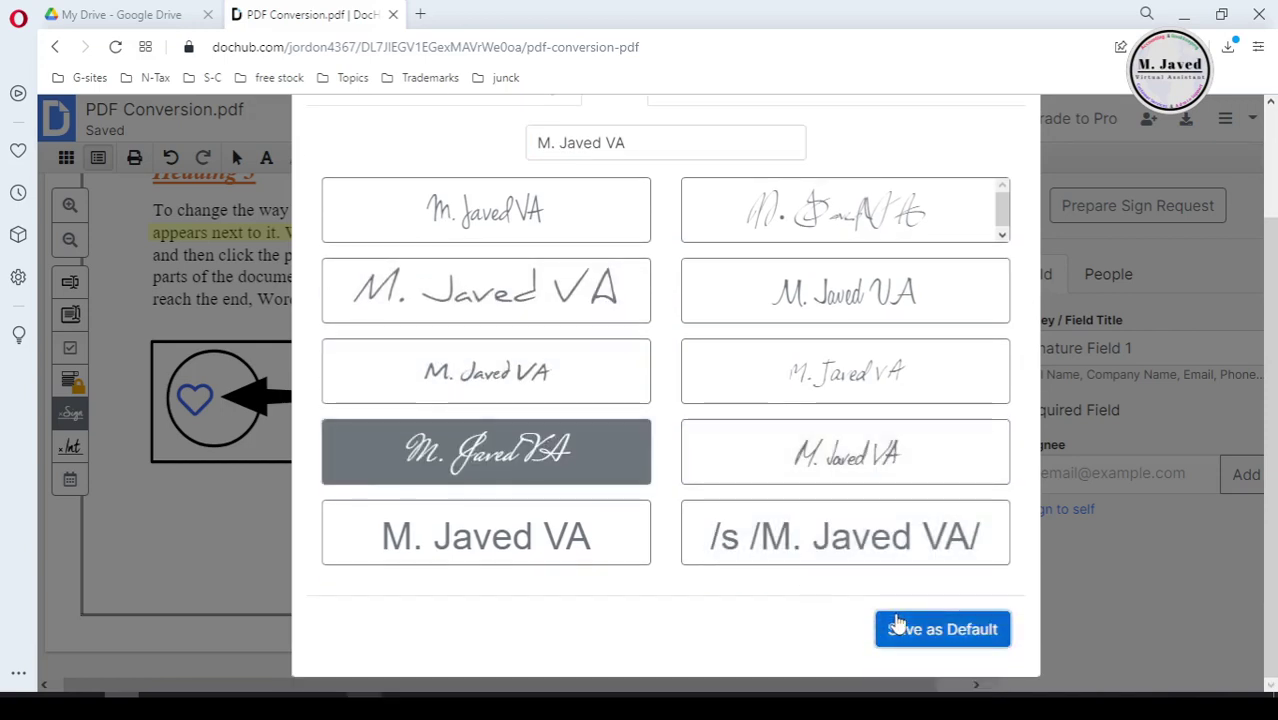
click(897, 624)
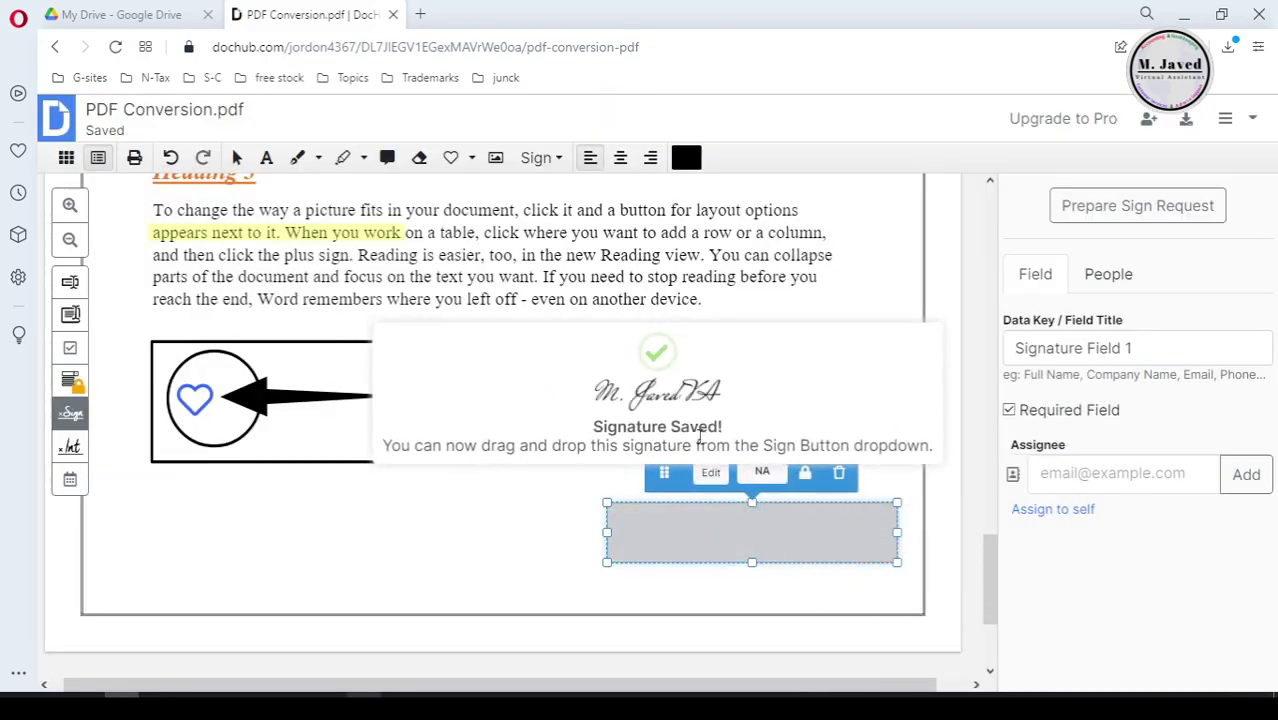
Step: Dismiss the Signature Saved notice and show the document's main menu
click(744, 572)
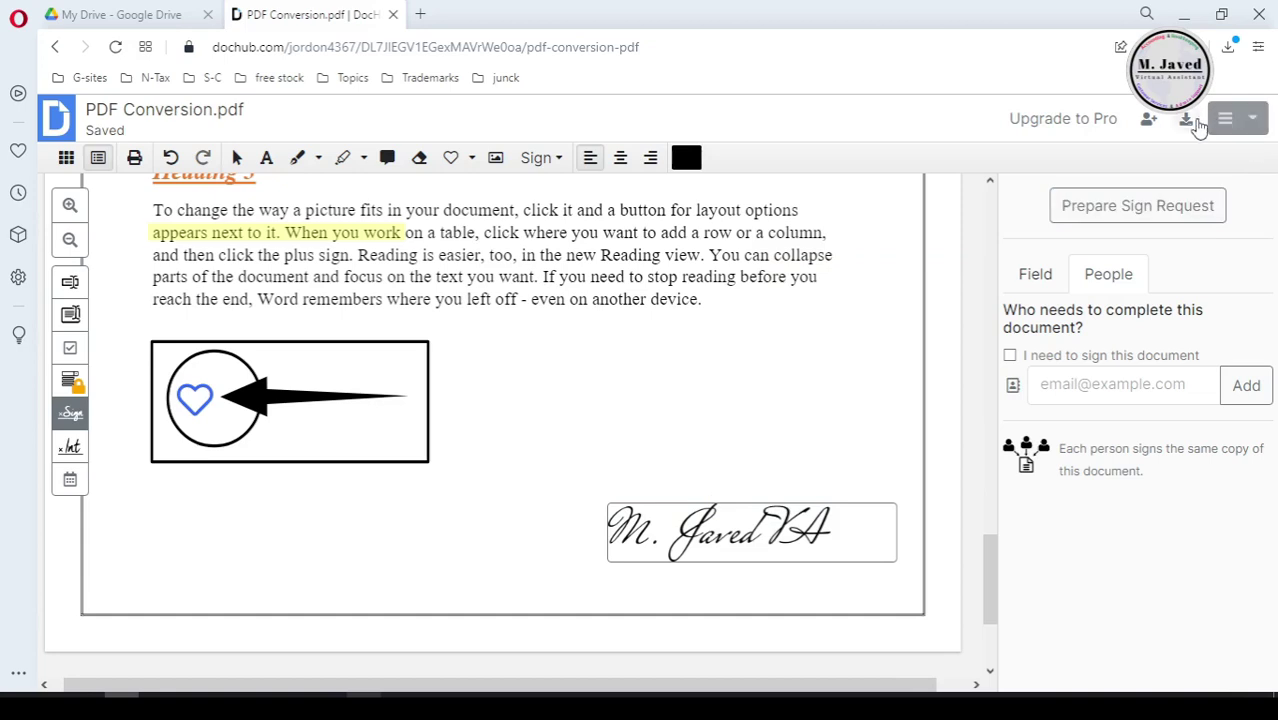
click(1230, 119)
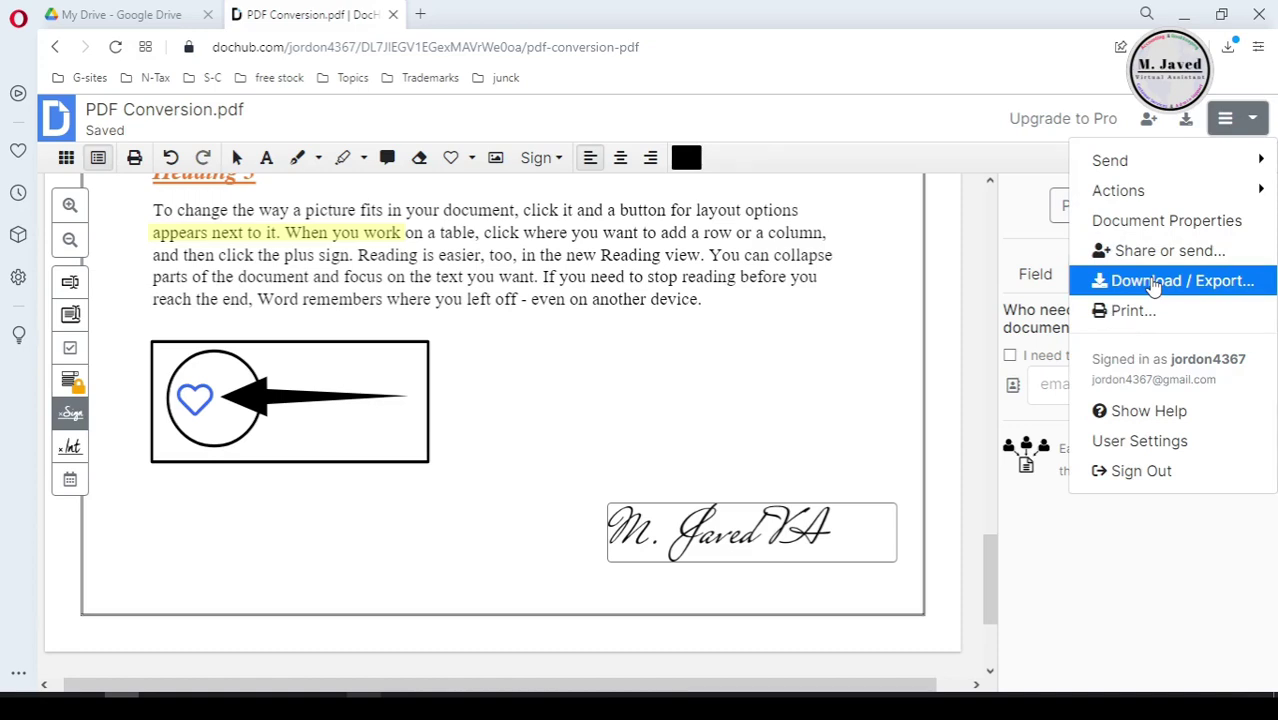
Step: Download the Current Version of PDF Conversion.pdf to the Computer via Download / Export
click(1154, 284)
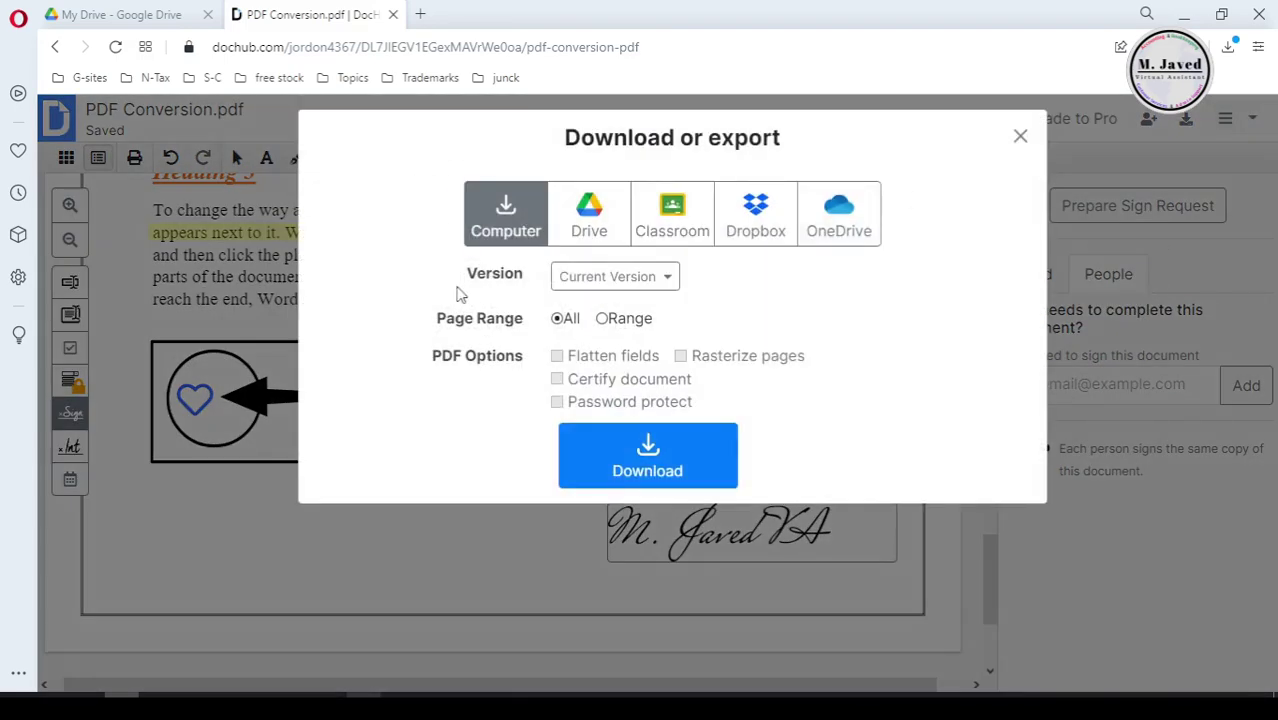
click(633, 285)
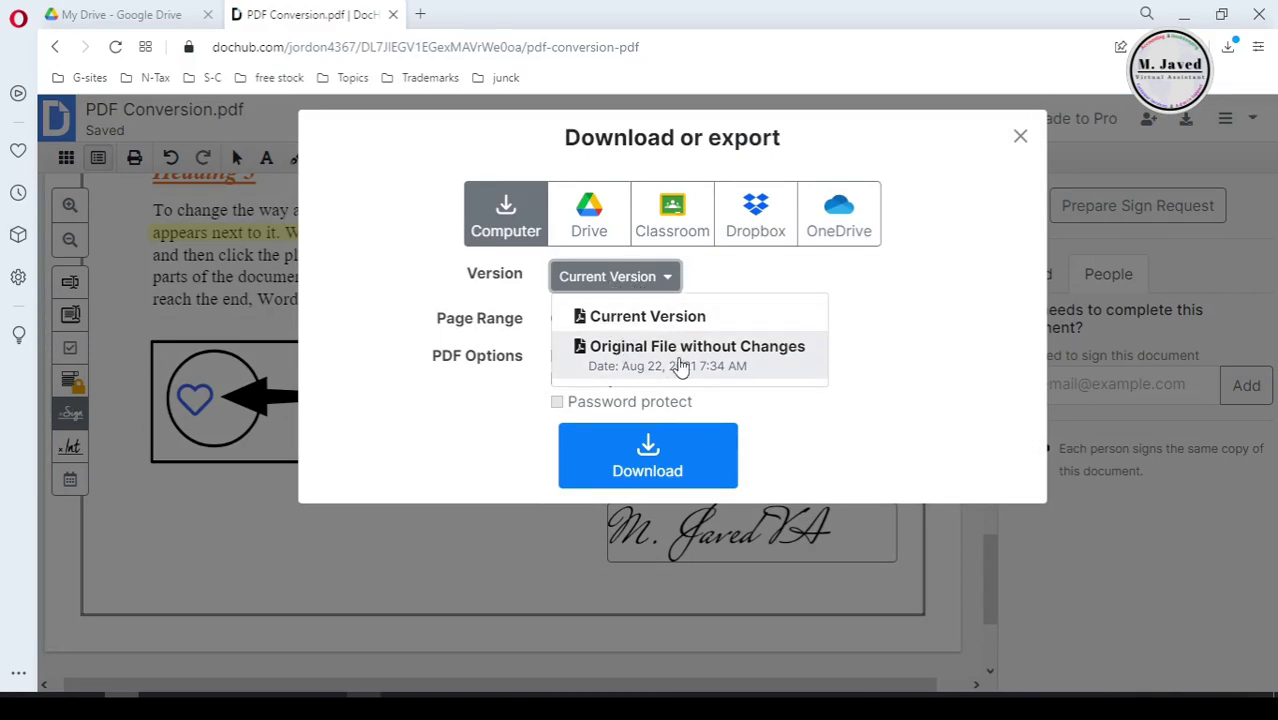
click(605, 280)
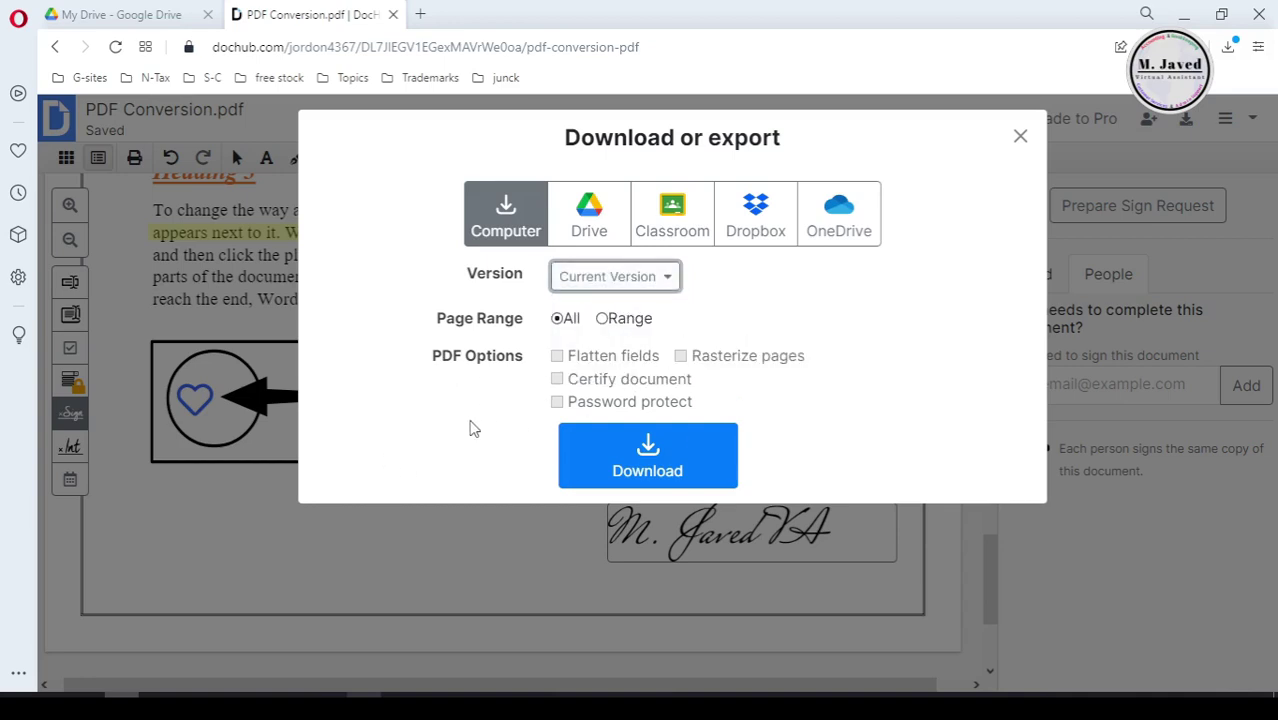
click(622, 452)
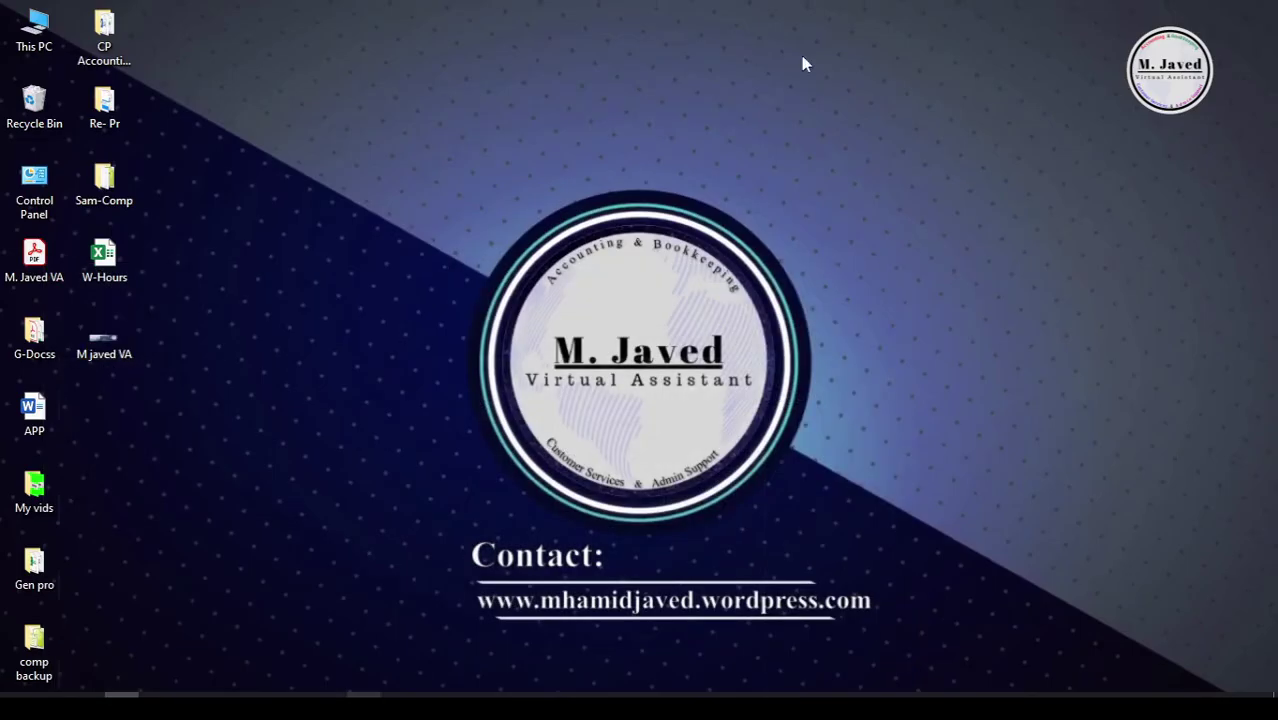
Step: Open PDF Conversion from the Downloads folder under This PC
double_click(38, 30)
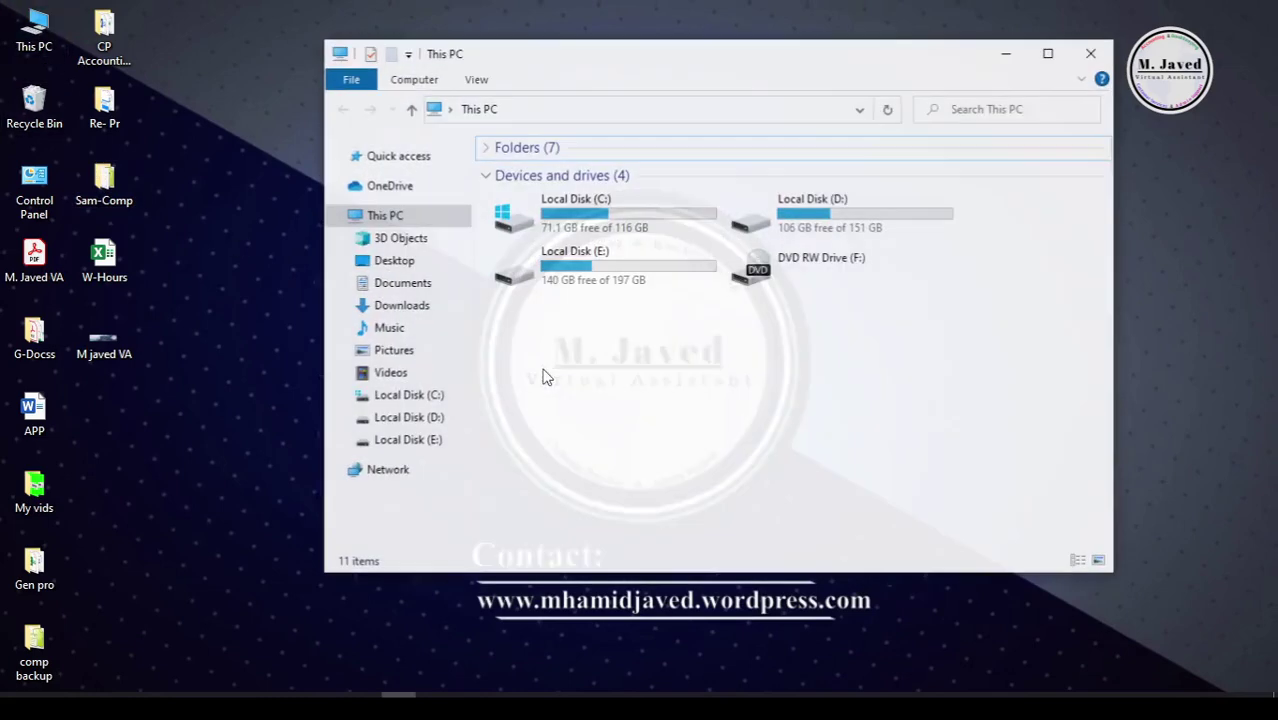
click(400, 305)
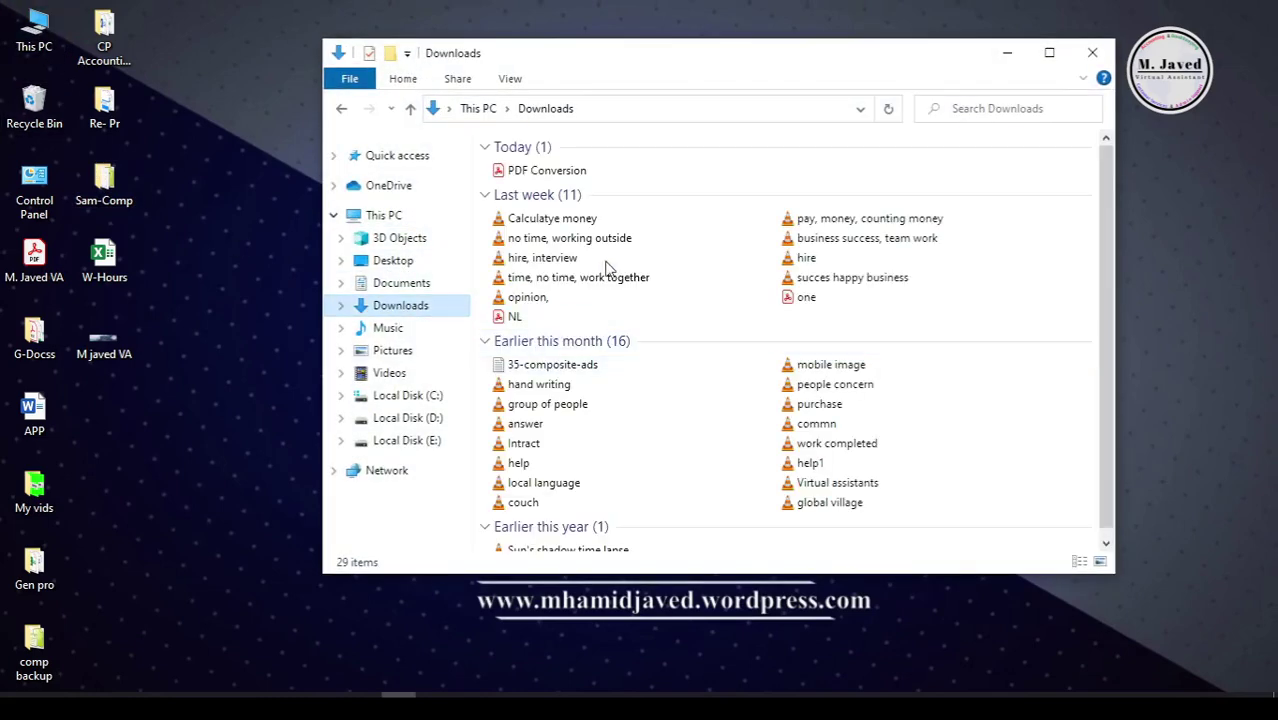
double_click(565, 174)
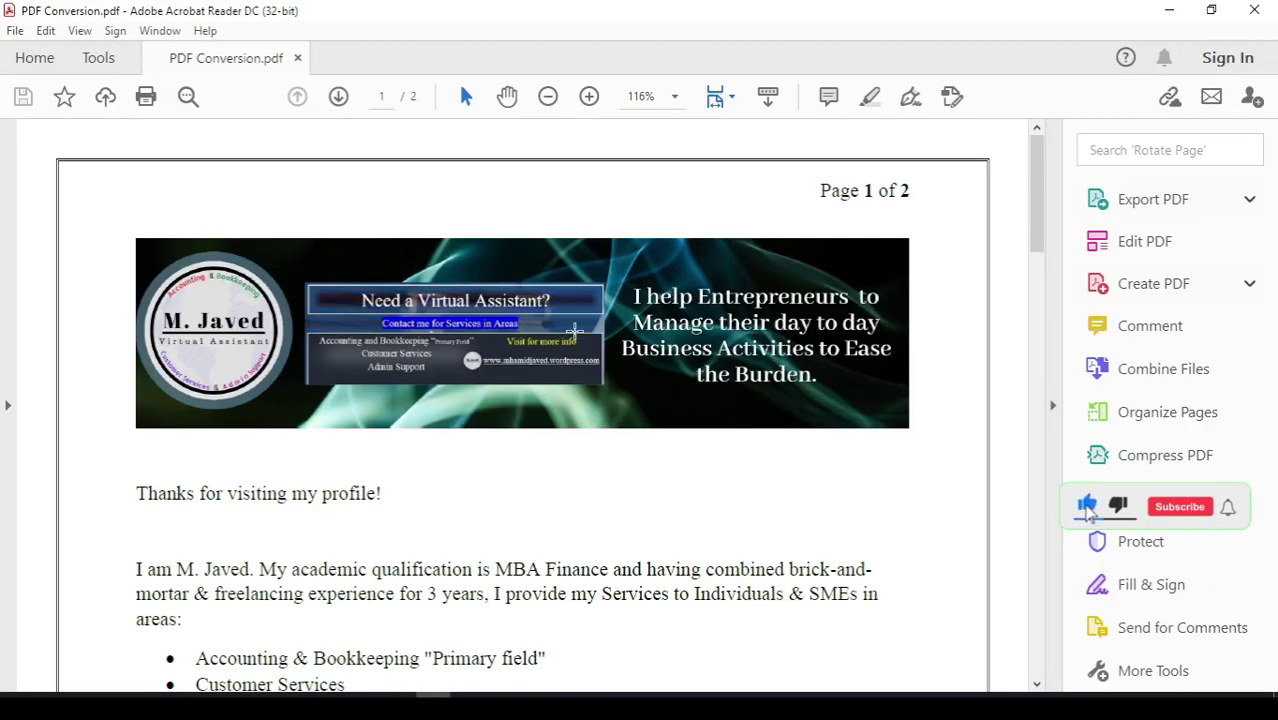
Step: Check the added text under Part 1 and Part 2 in the downloaded PDF
scroll(589, 336, down, 5)
scroll(589, 336, down, 10)
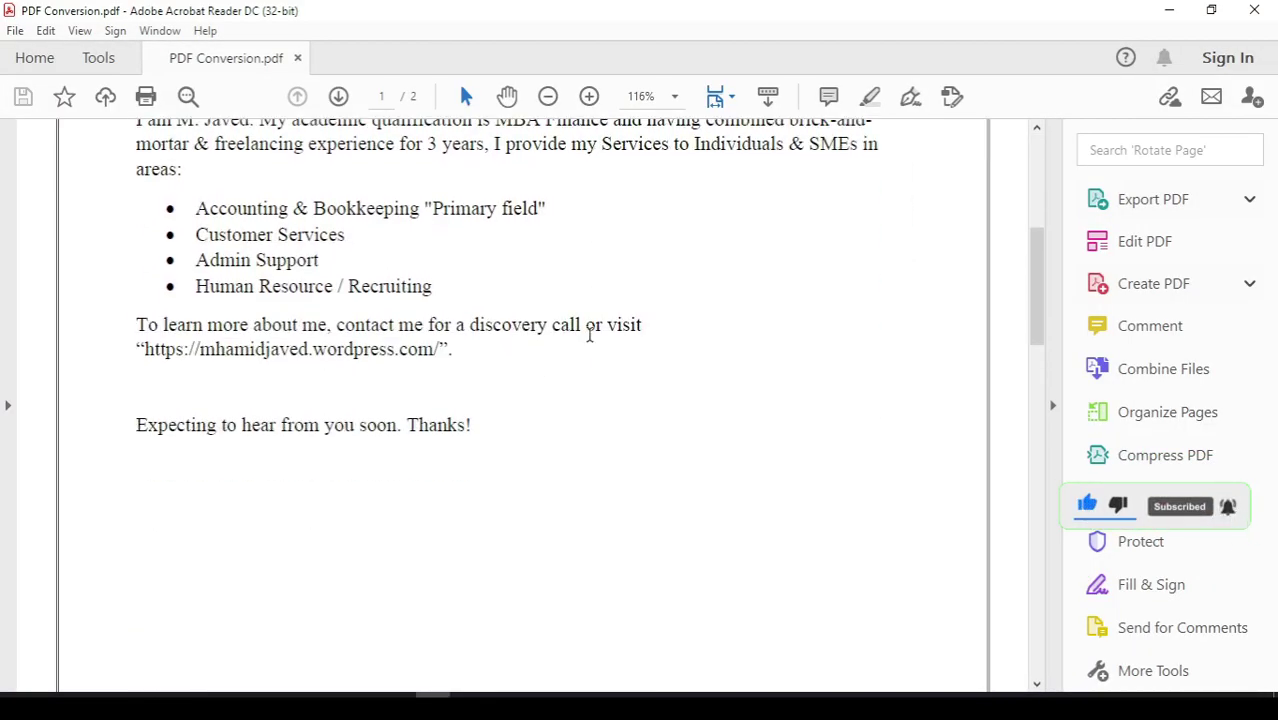
scroll(604, 352, down, 7)
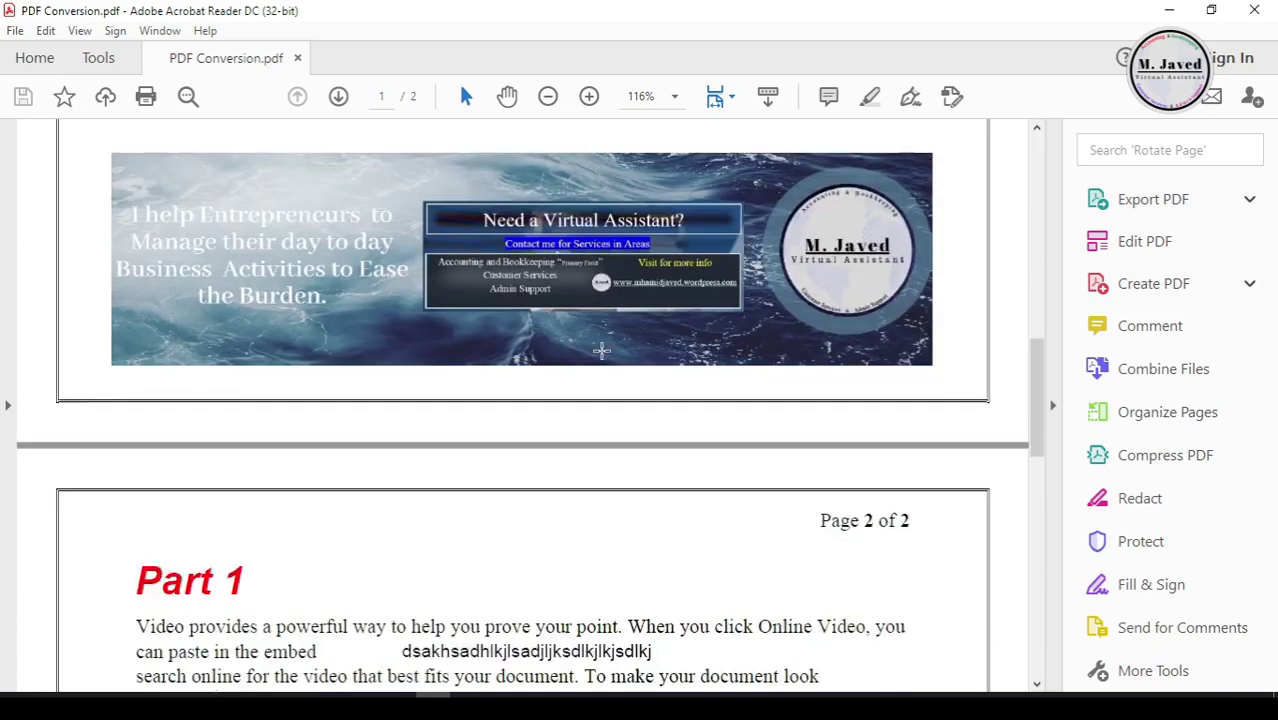
drag(652, 382, 398, 382)
scroll(398, 382, down, 7)
drag(257, 480, 140, 405)
drag(247, 382, 140, 368)
Step: Check the yellow highlight, then review the shapes and cursive signature on page 2
scroll(502, 399, down, 4)
click(359, 398)
click(478, 423)
scroll(478, 423, down, 3)
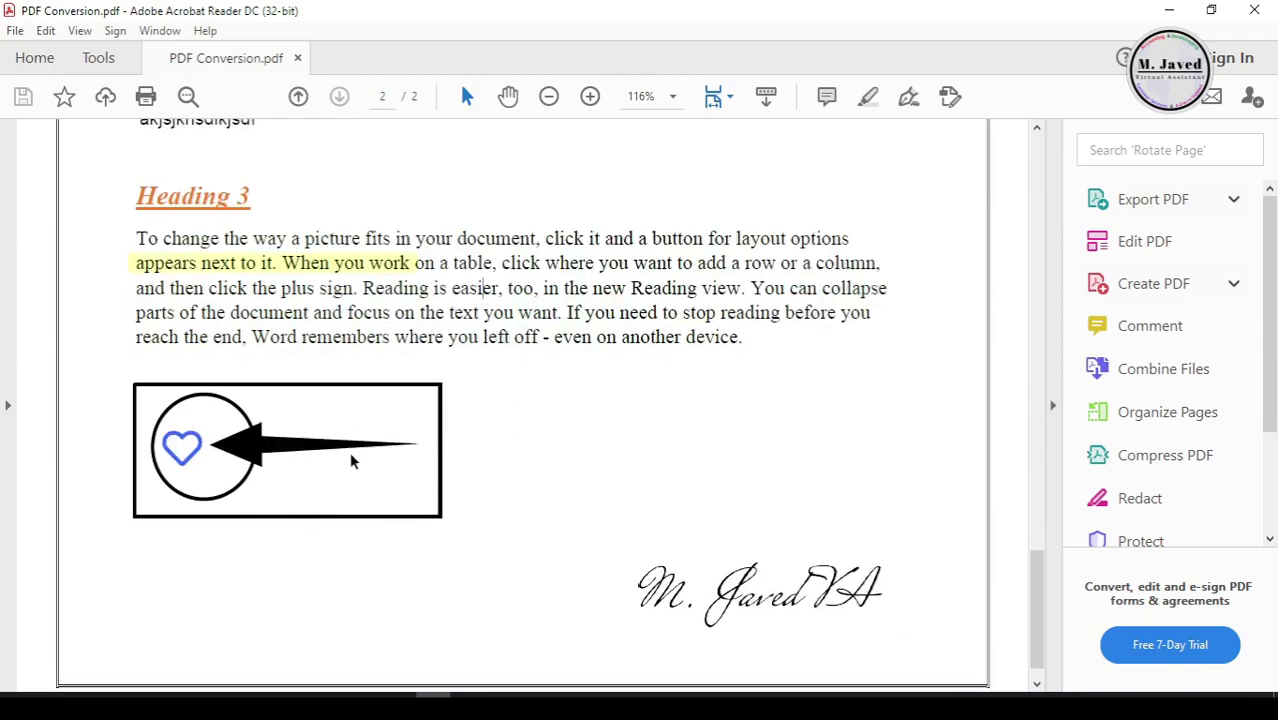
scroll(628, 486, down, 1)
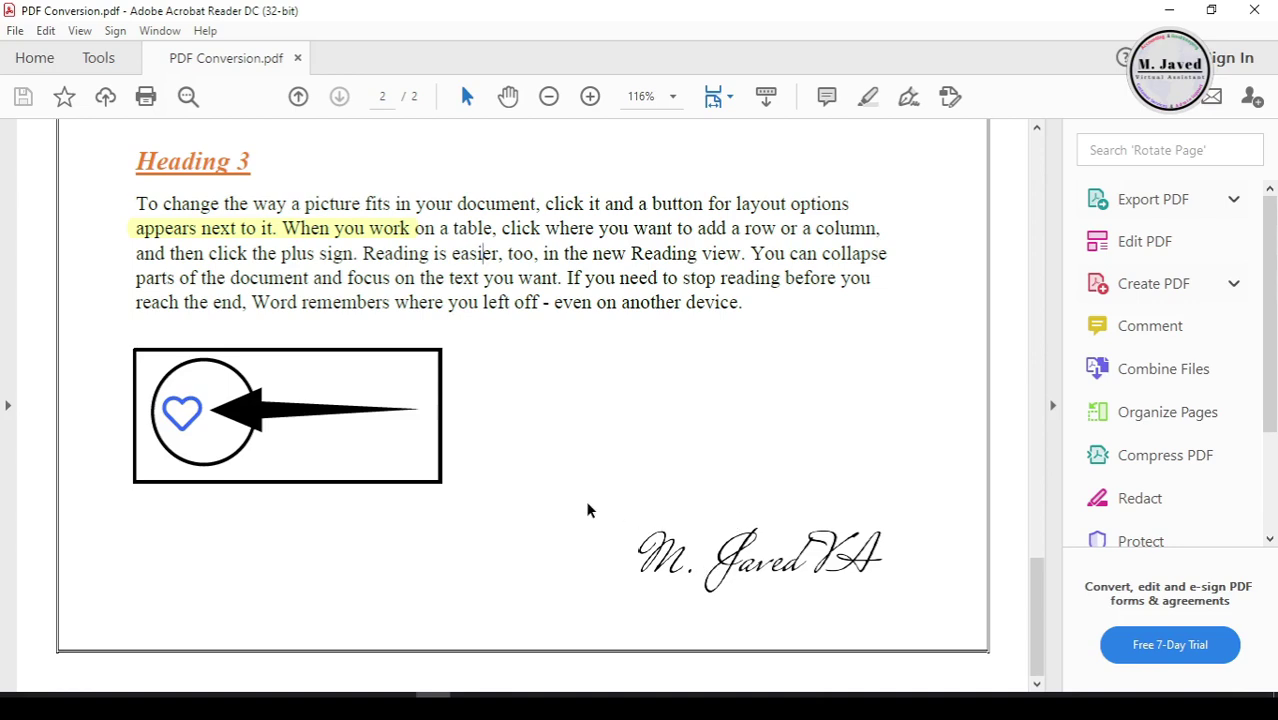
scroll(638, 543, up, 10)
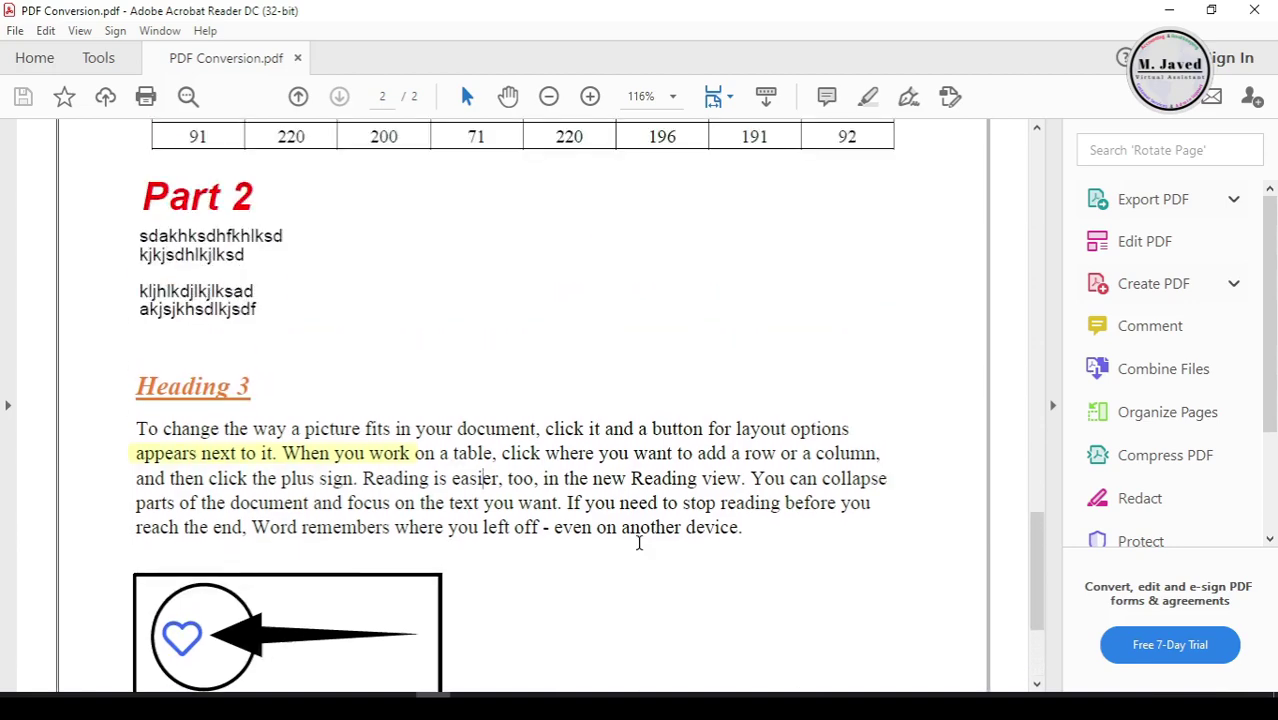
scroll(640, 543, down, 10)
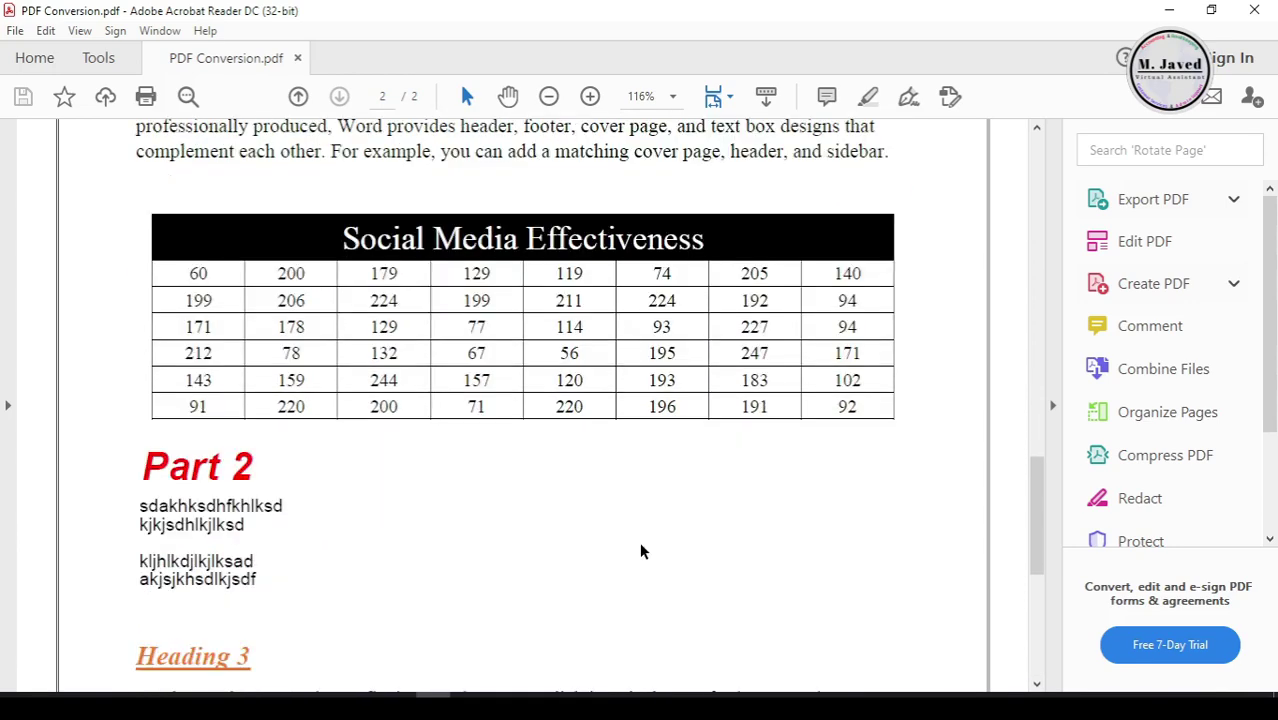